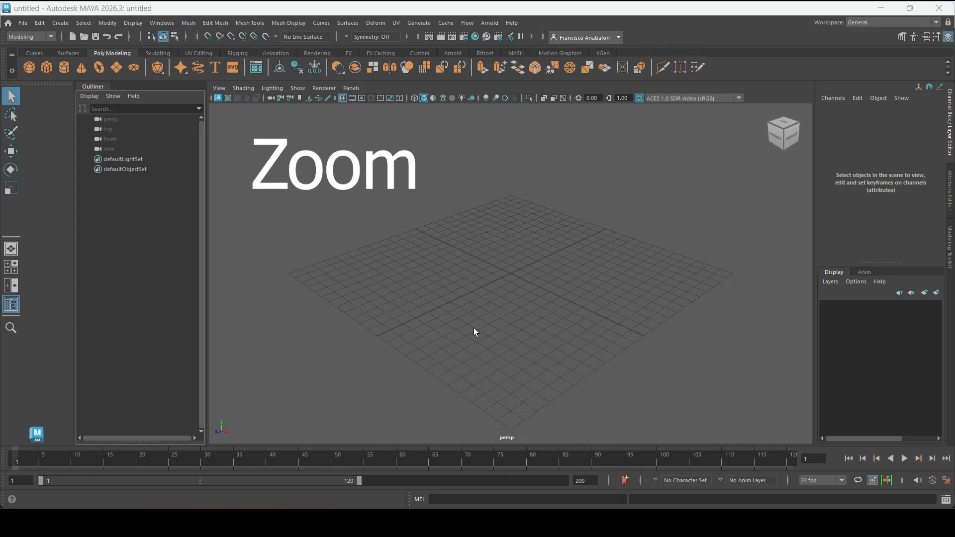
Practise zooming, panning and orbiting the perspective view around the empty scene grid
{"action": "right_click_drag", "start_coordinate": [487, 232], "coordinate": [511, 246], "text": "alt"}
{"action": "middle_click_drag", "start_coordinate": [495, 238], "coordinate": [479, 251], "text": "alt"}
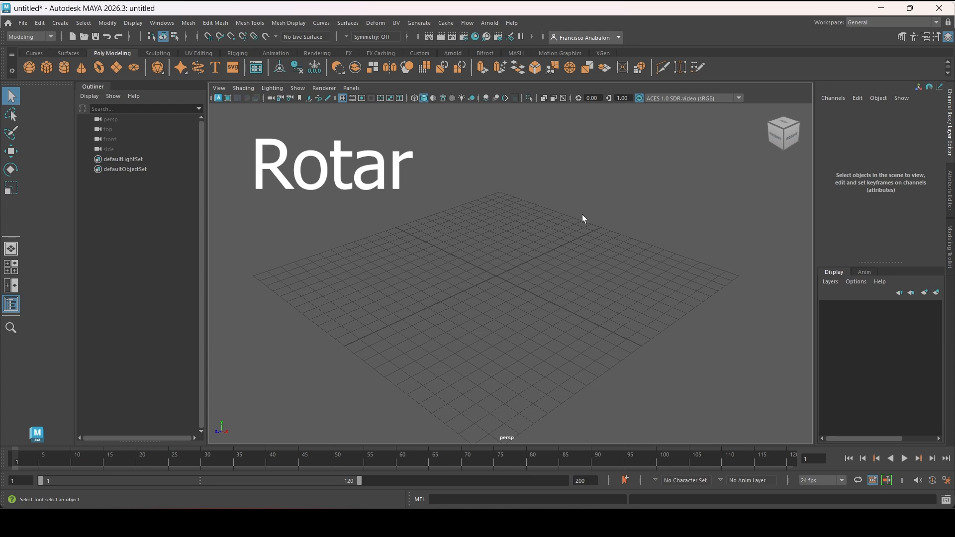
{"action": "mouse_move", "coordinate": [583, 219]}
{"action": "left_mouse_down", "text": "alt"}
{"action": "mouse_move", "coordinate": [512, 209]}
{"action": "mouse_move", "coordinate": [584, 224]}
{"action": "left_mouse_up", "text": "alt"}
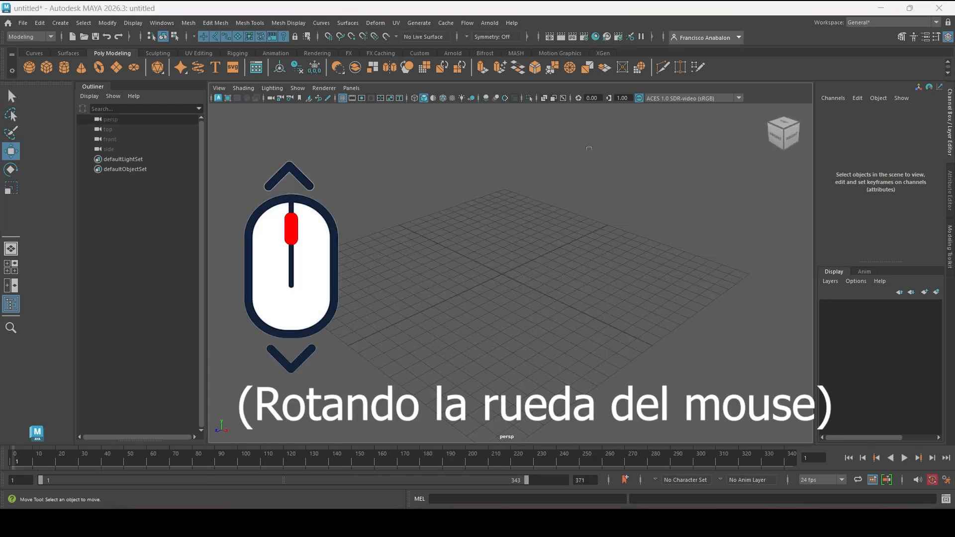
{"action": "scroll", "coordinate": [510, 272], "scroll_direction": "up", "scroll_amount": 2}
{"action": "scroll", "coordinate": [511, 273], "scroll_direction": "up", "scroll_amount": 2}
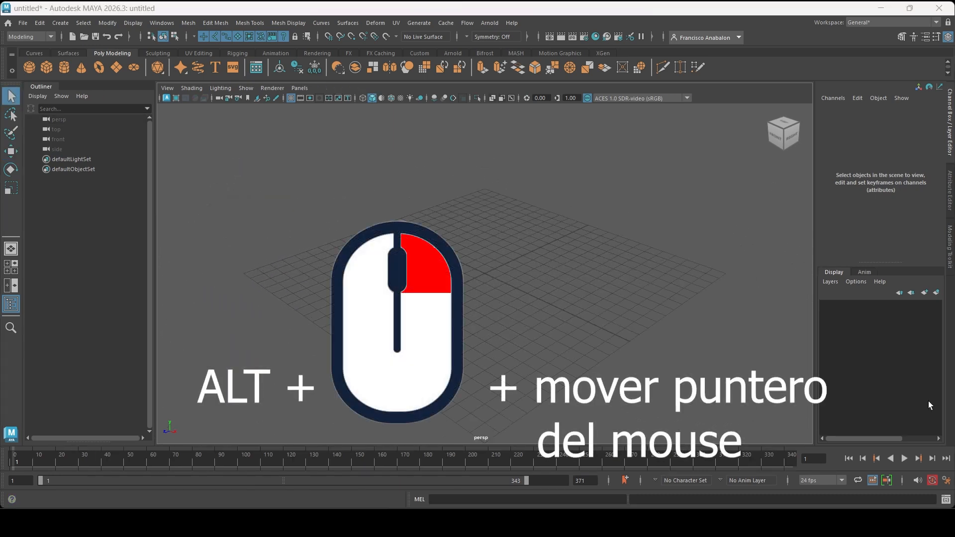
{"action": "key", "text": "w"}
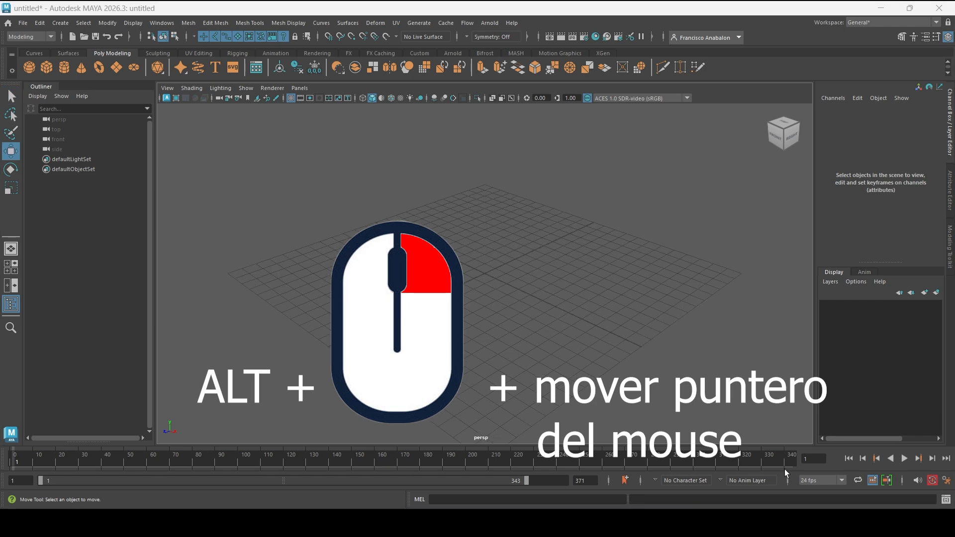
{"action": "right_click_drag", "start_coordinate": [506, 229], "coordinate": [335, 241], "text": "alt"}
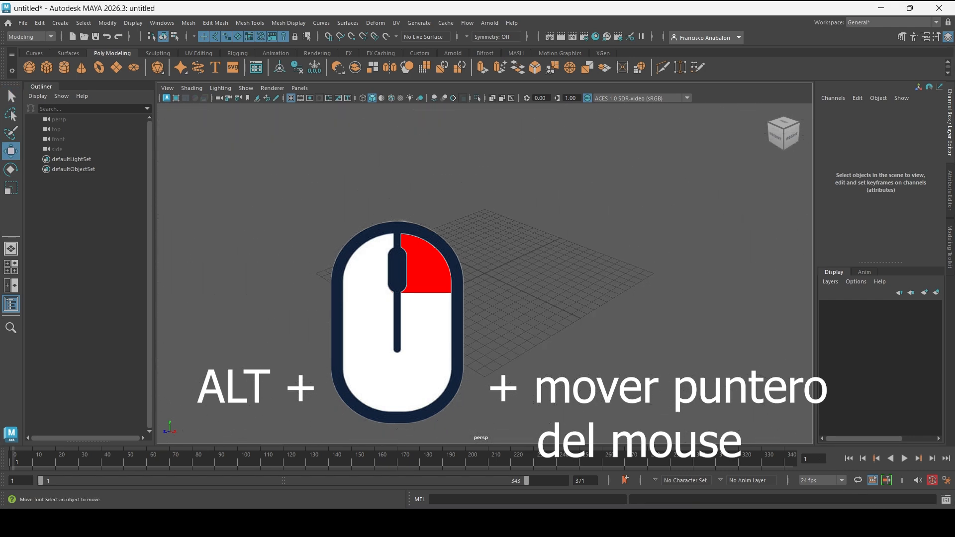
{"action": "right_click_drag", "start_coordinate": [515, 264], "coordinate": [612, 268], "text": "alt"}
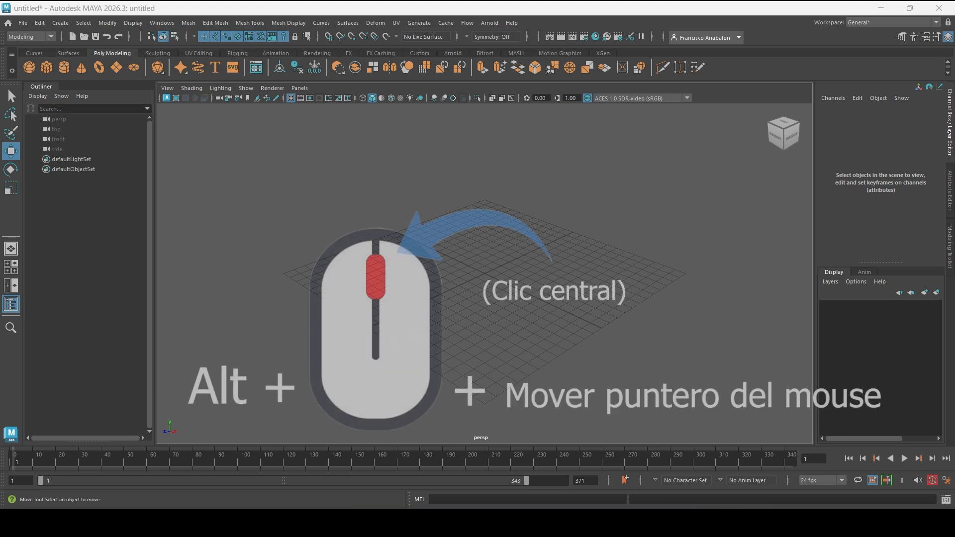
{"action": "middle_click_drag", "start_coordinate": [458, 252], "coordinate": [712, 251], "text": "alt"}
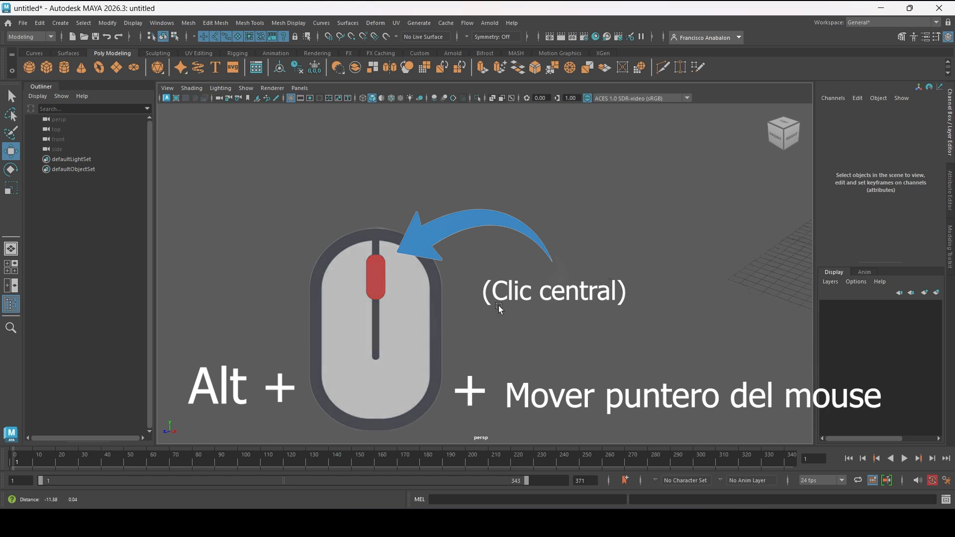
{"action": "middle_click_drag", "start_coordinate": [618, 316], "coordinate": [82, 296], "text": "alt"}
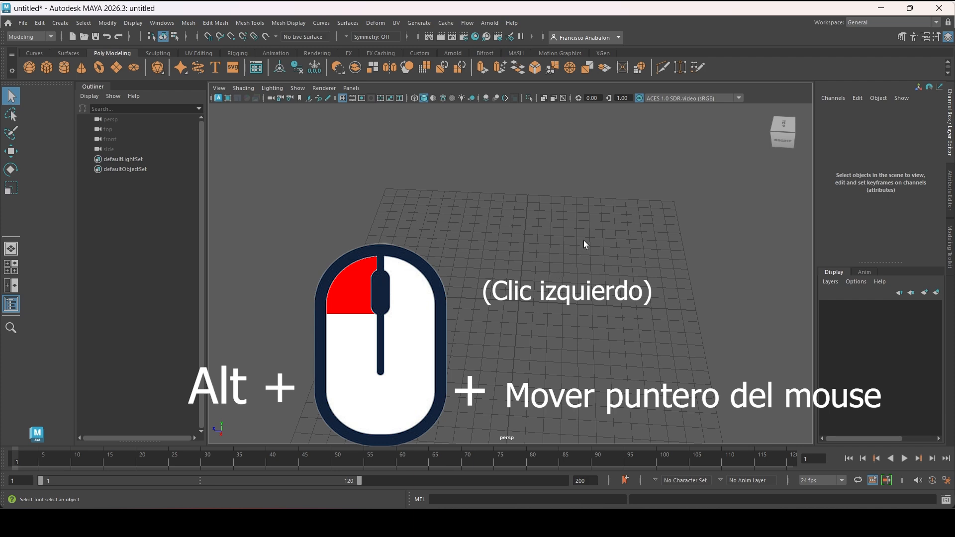
{"action": "left_click_drag", "start_coordinate": [584, 245], "coordinate": [531, 215], "text": "alt"}
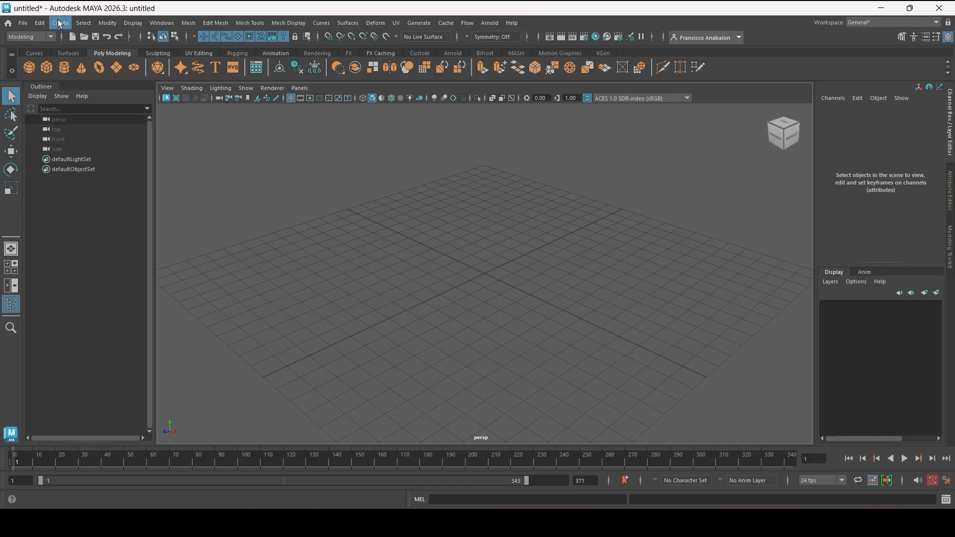
Create a polygon cube primitive at the grid origin
{"action": "left_click", "coordinate": [59, 22]}
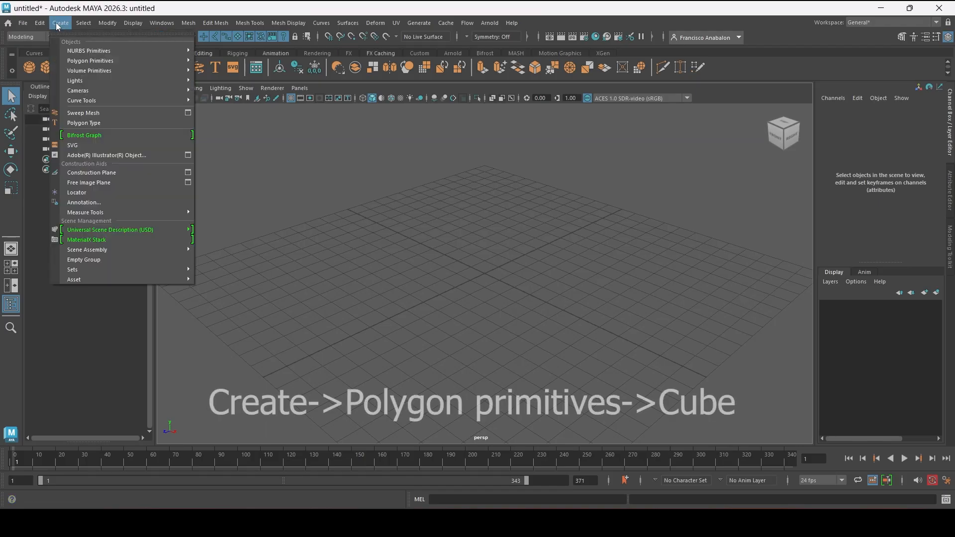
{"action": "mouse_move", "coordinate": [106, 71]}
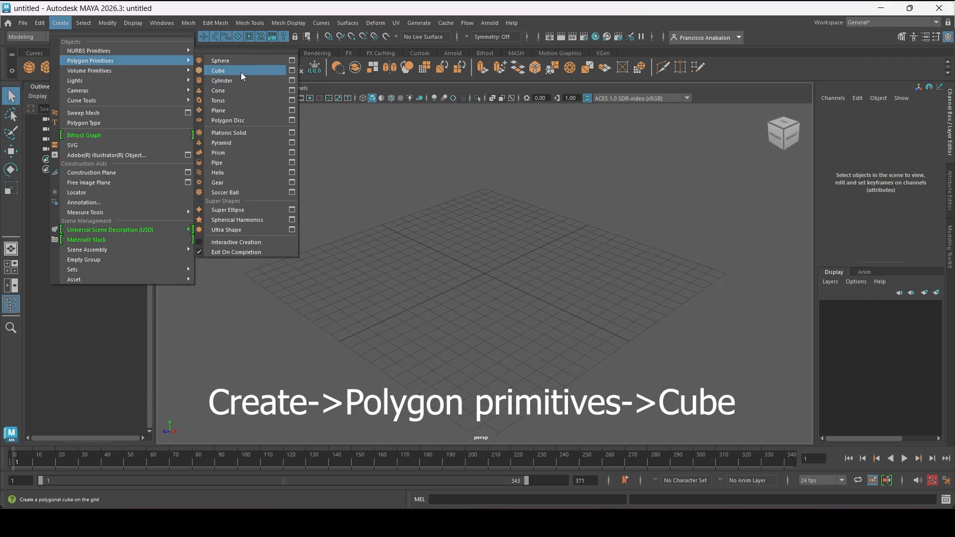
{"action": "left_click", "coordinate": [238, 71]}
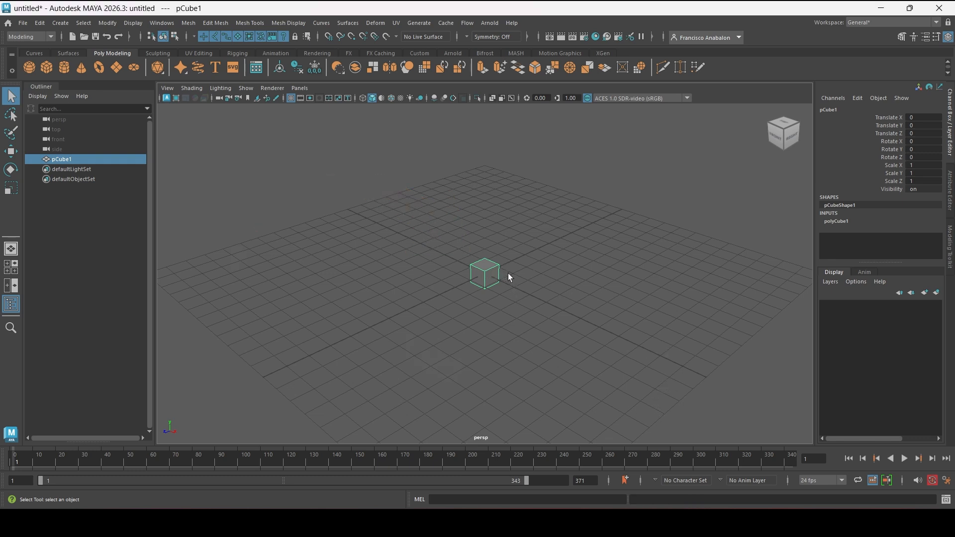
Practise selecting and deselecting the cube, both directly in the 3D scene and by its name pCube1
{"action": "left_click", "coordinate": [588, 231]}
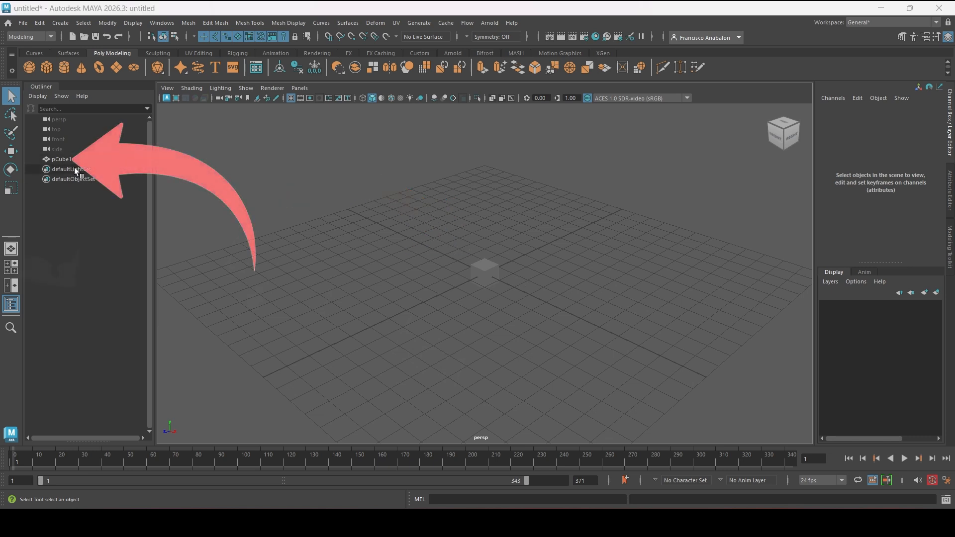
{"action": "left_click", "coordinate": [487, 264]}
{"action": "left_click", "coordinate": [394, 235]}
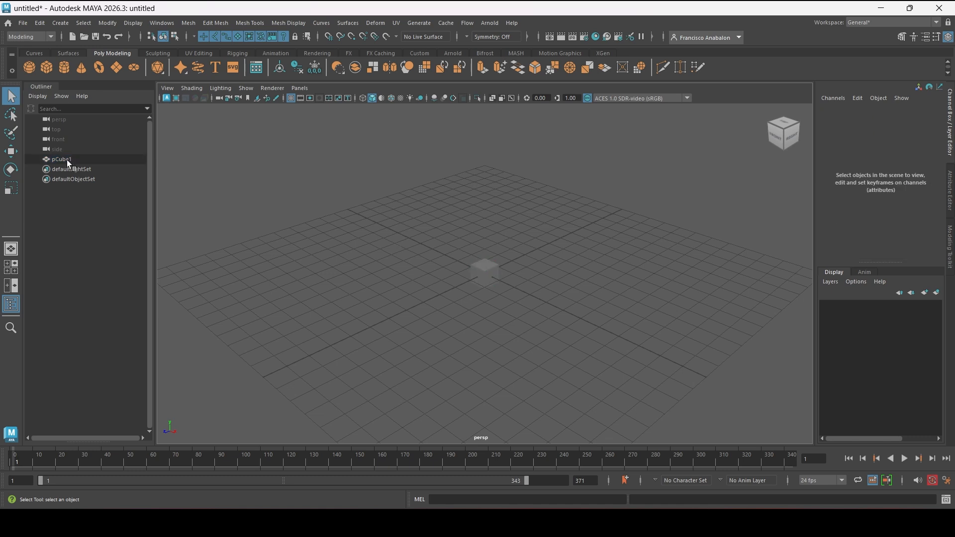
{"action": "left_click", "coordinate": [68, 160]}
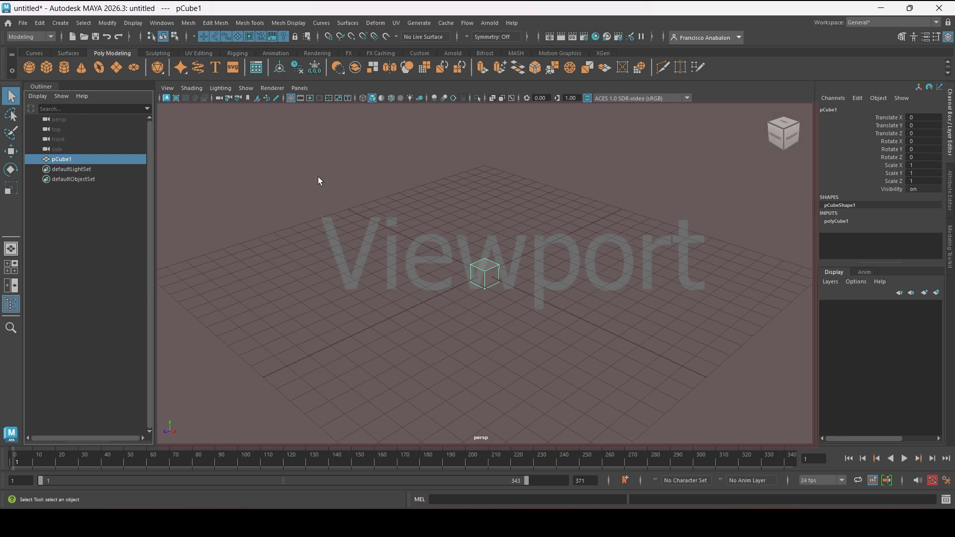
{"action": "left_click", "coordinate": [65, 259]}
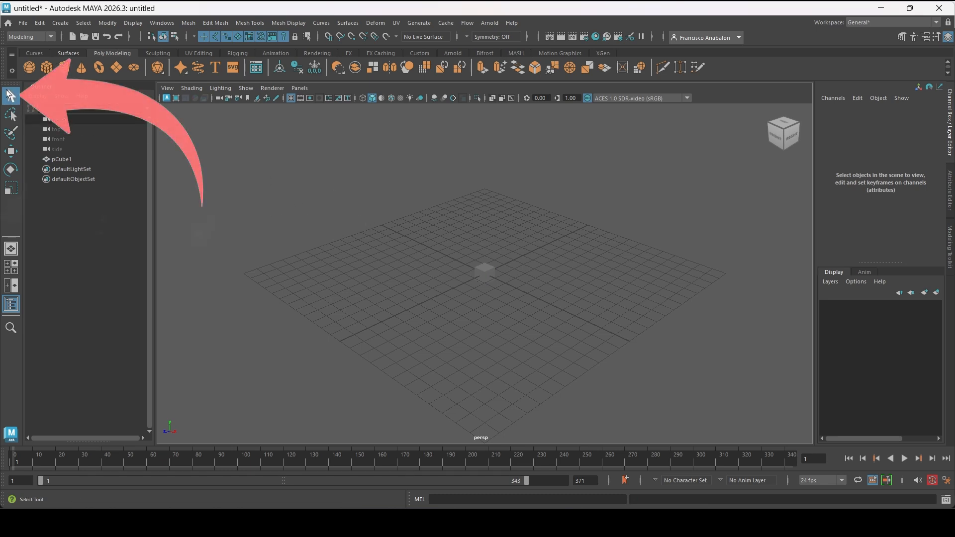
{"action": "left_click", "coordinate": [487, 273]}
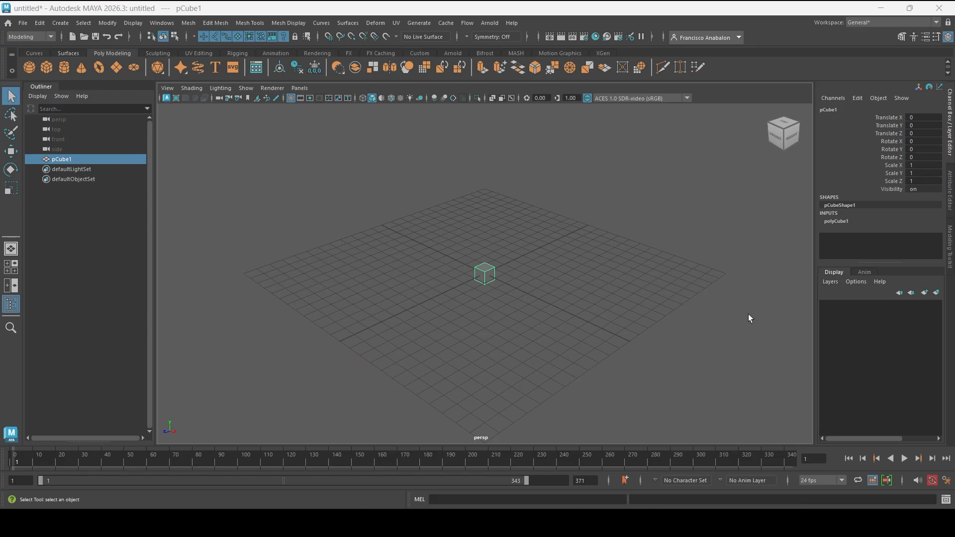
Pan away from the cube, select it by name and frame it in the perspective view with the surrounding grid
{"action": "middle_click_drag", "start_coordinate": [739, 309], "coordinate": [590, 335], "text": "alt"}
{"action": "middle_click_drag", "start_coordinate": [710, 301], "coordinate": [416, 330], "text": "alt"}
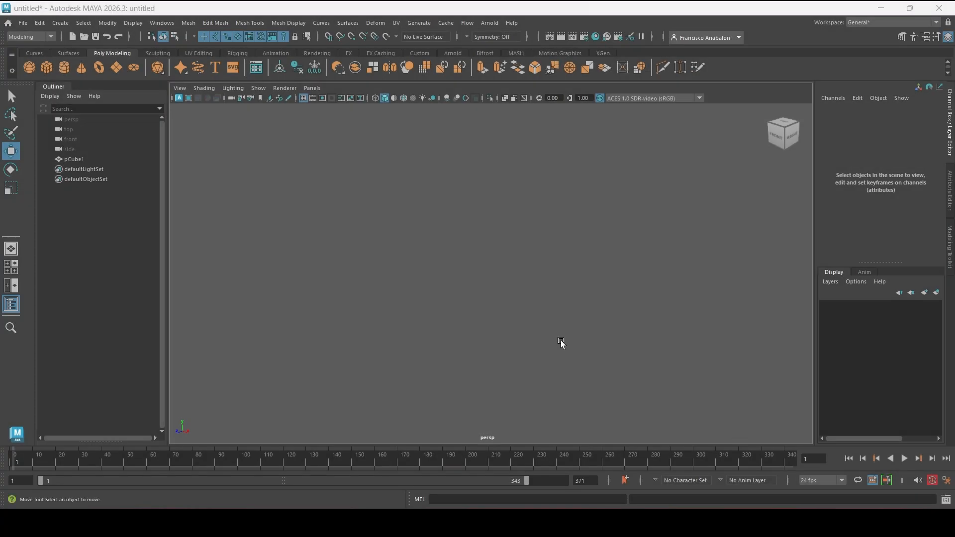
{"action": "left_click", "coordinate": [86, 159]}
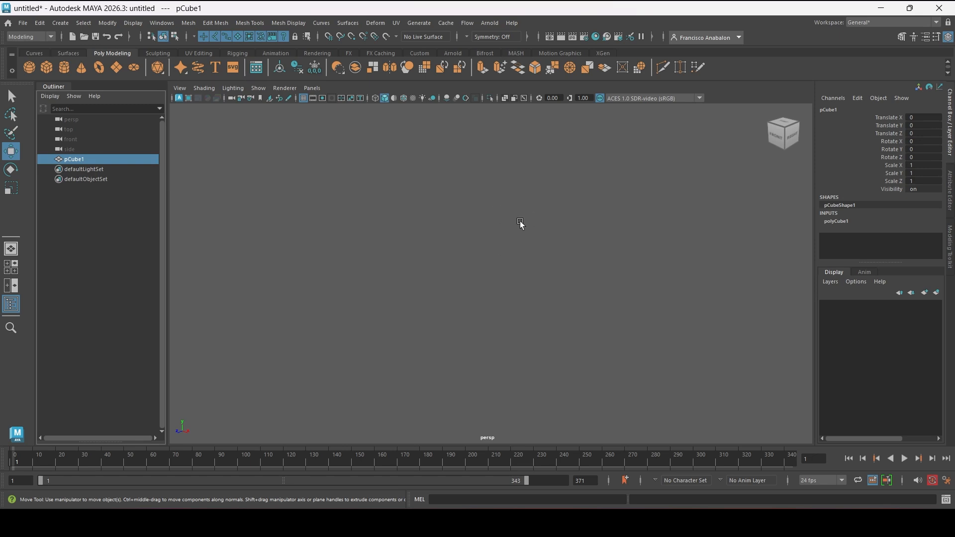
{"action": "key", "text": "f"}
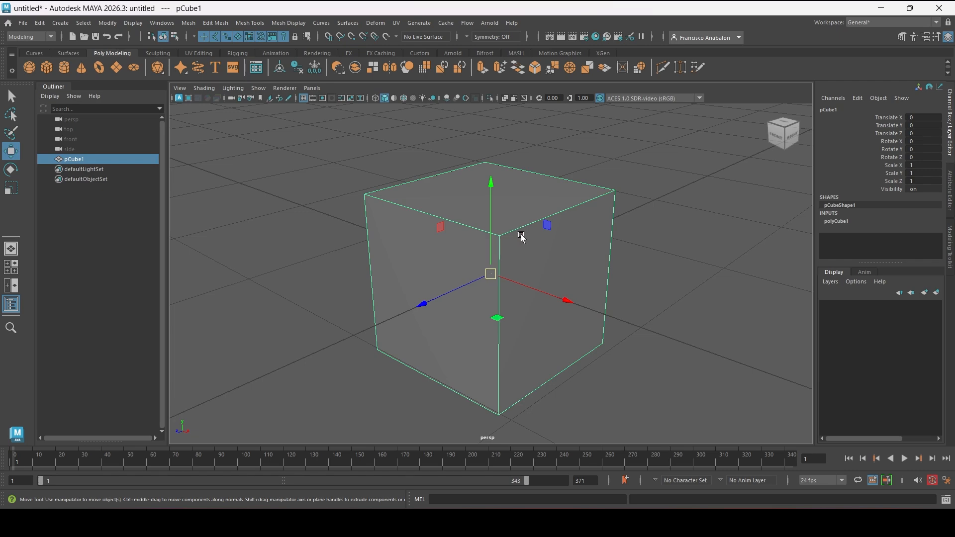
{"action": "right_click_drag", "start_coordinate": [649, 293], "coordinate": [387, 371], "text": "alt"}
{"action": "right_click_drag", "start_coordinate": [619, 294], "coordinate": [296, 378], "text": "alt"}
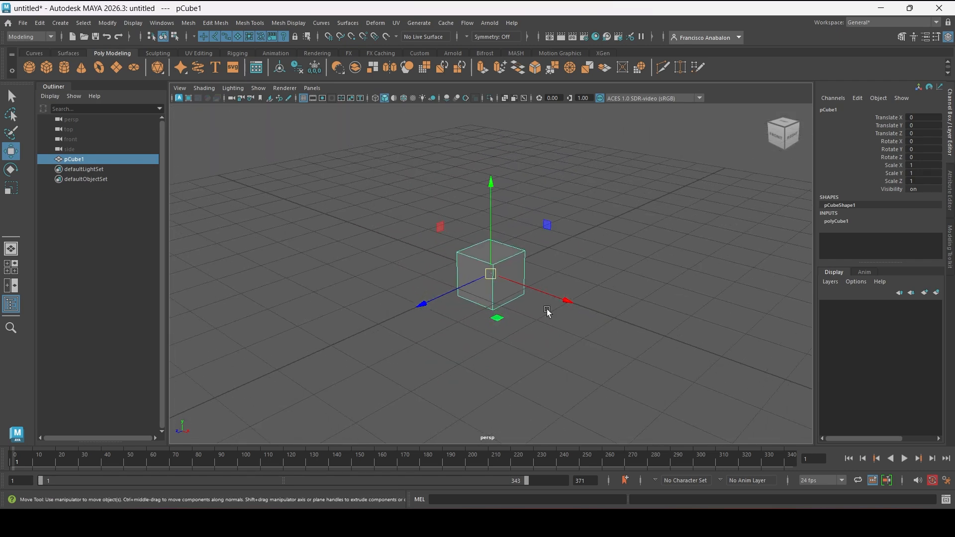
{"action": "right_click_drag", "start_coordinate": [548, 313], "coordinate": [465, 294], "text": "alt"}
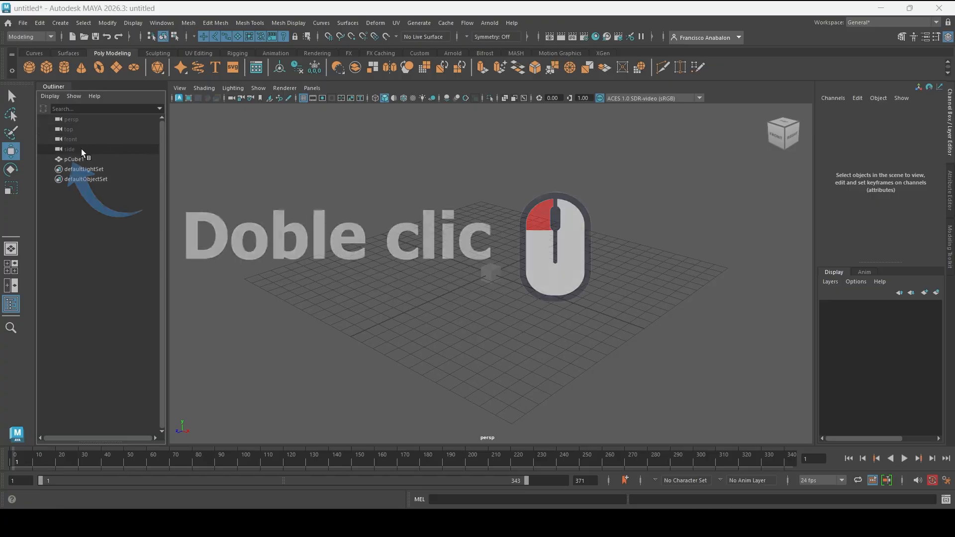
Rename the cube as "cubo de prueba"
{"action": "double_click", "coordinate": [74, 159]}
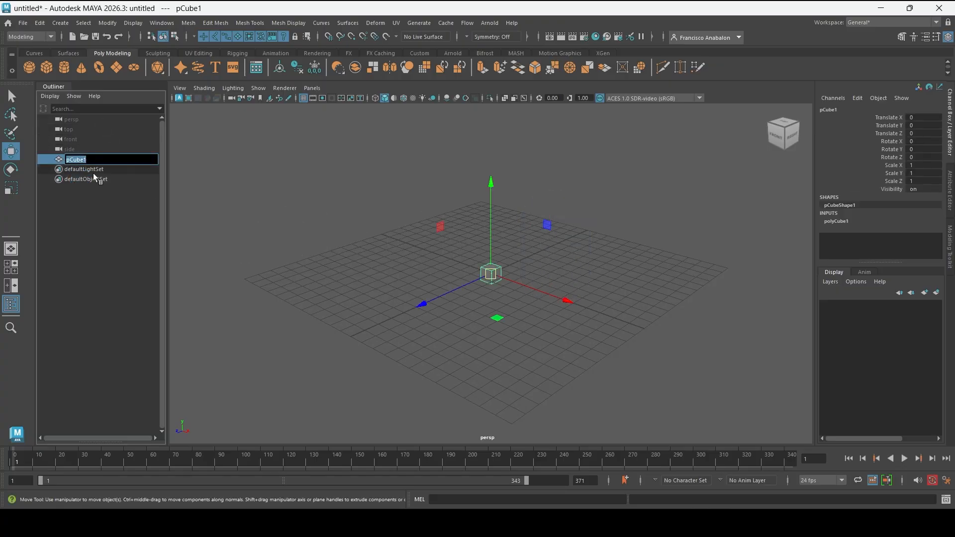
{"action": "type", "text": "c"}
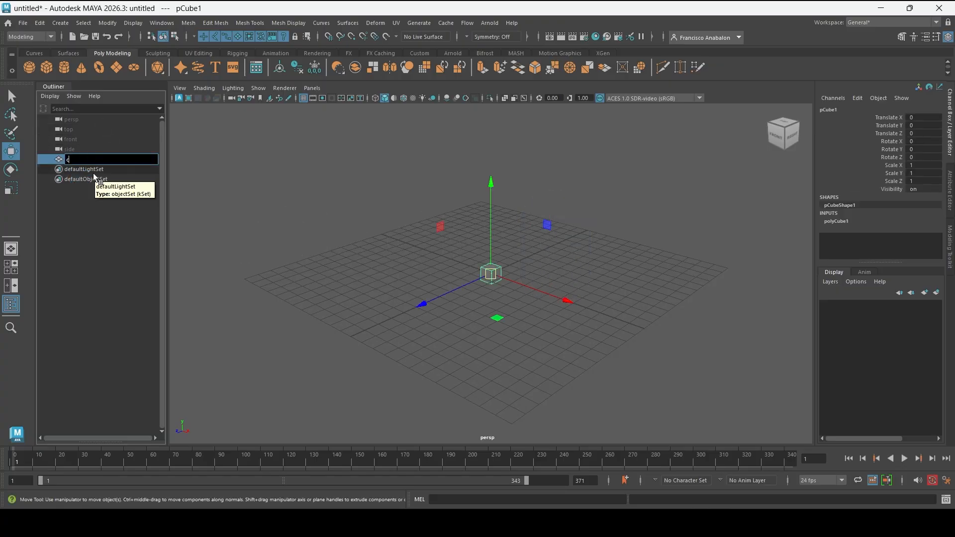
{"action": "type", "text": "ubo de prueba"}
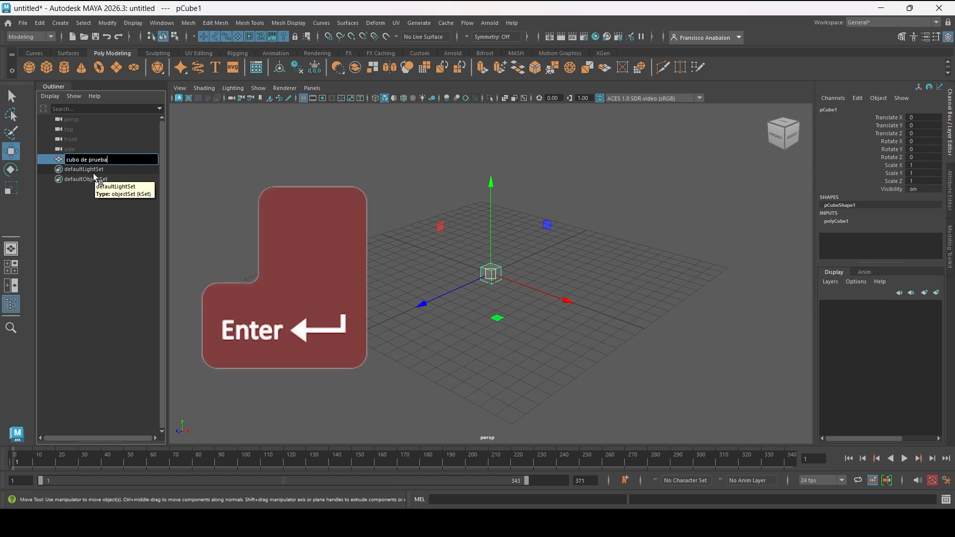
{"action": "key", "text": "Return"}
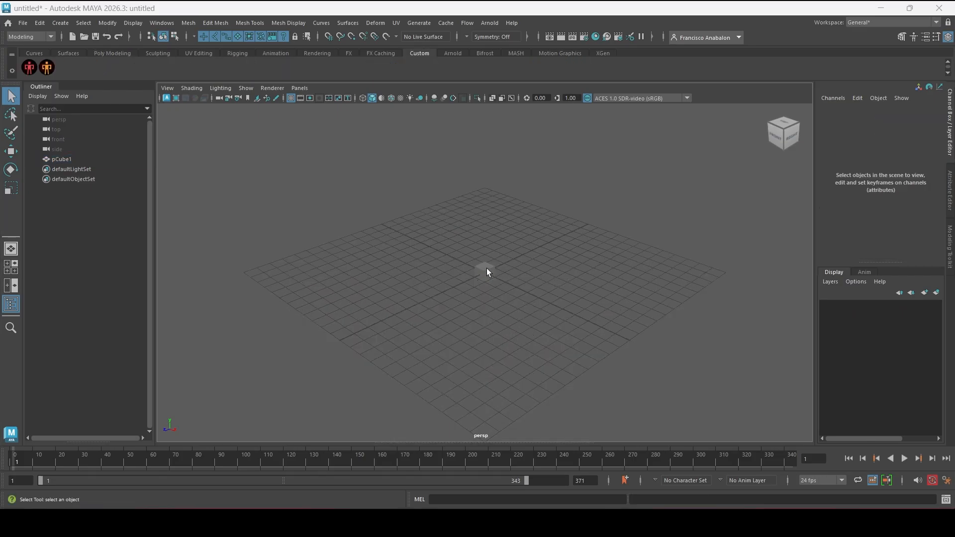
Show the move manipulator on the cube, clear the selection and return to the Select tool
{"action": "left_click", "coordinate": [487, 269]}
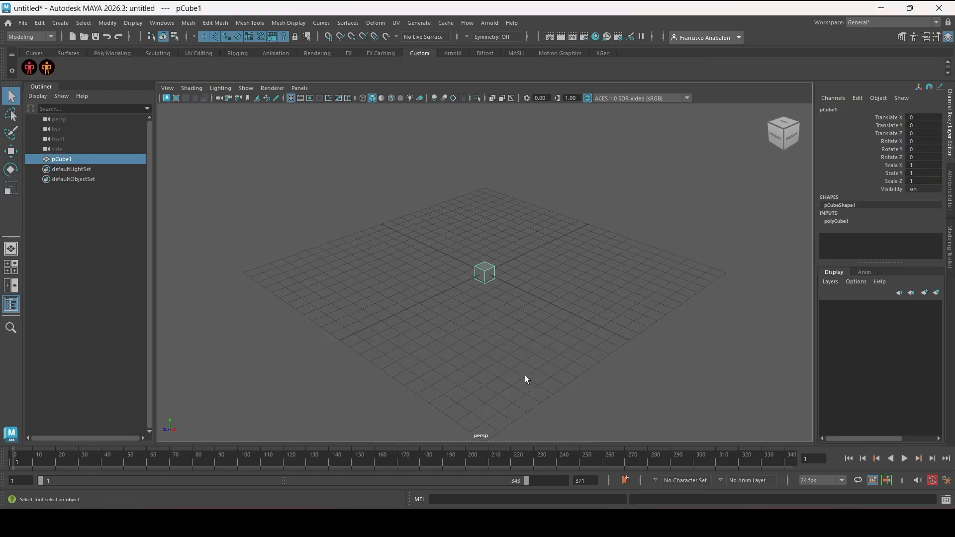
{"action": "key", "text": "w"}
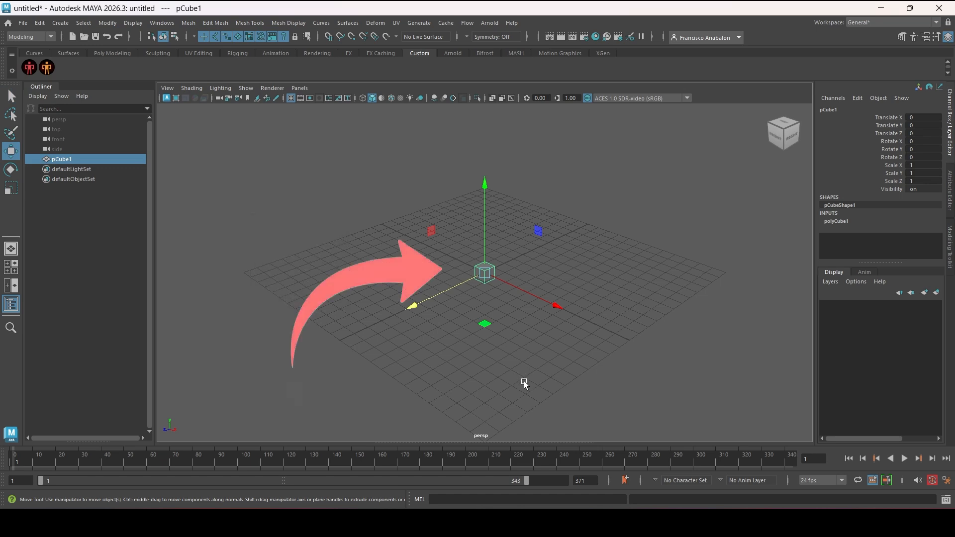
{"action": "left_click", "coordinate": [529, 351]}
{"action": "key", "text": "q"}
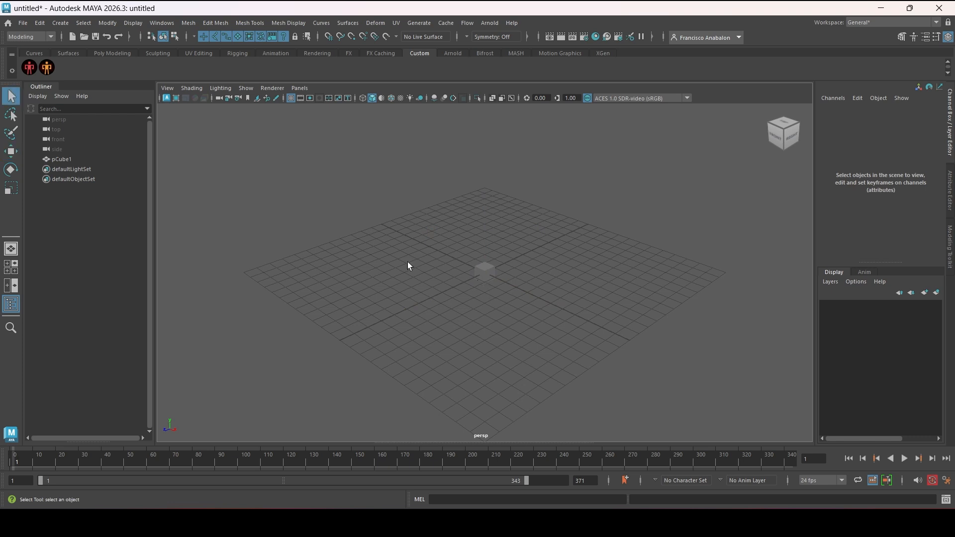
Move the cube along the Z, X and Y axes to about X 3.9, Y 8.1, Z 5.7 with the Move tool
{"action": "left_click", "coordinate": [485, 270]}
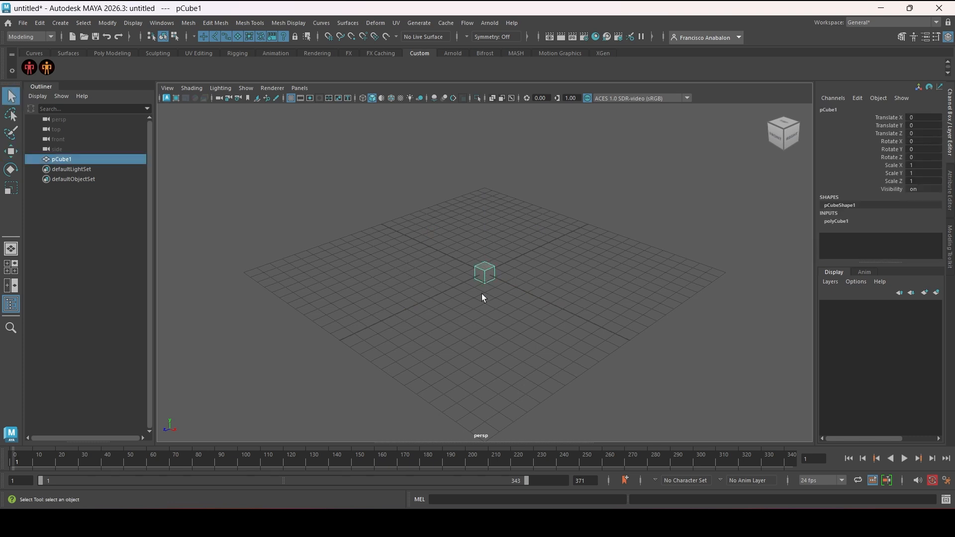
{"action": "left_click", "coordinate": [11, 151]}
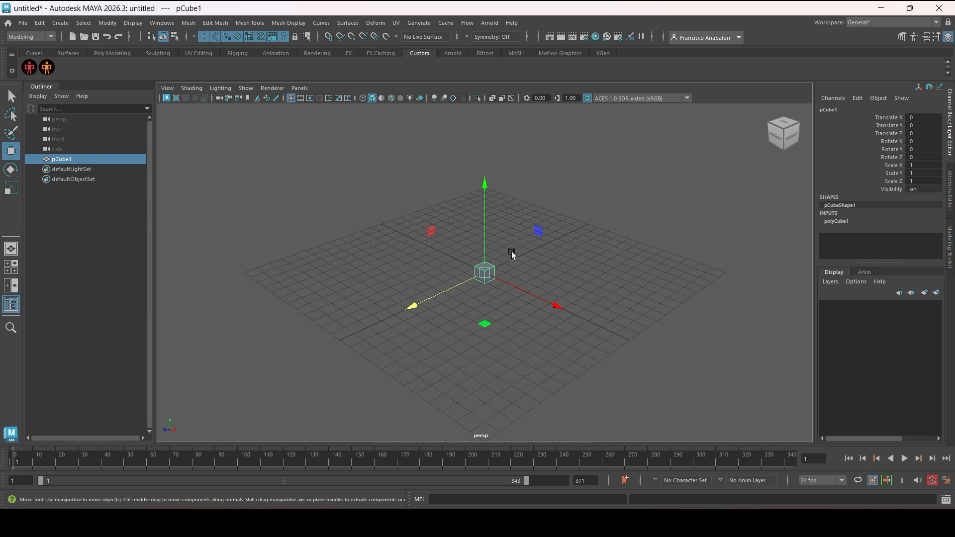
{"action": "left_click", "coordinate": [402, 197]}
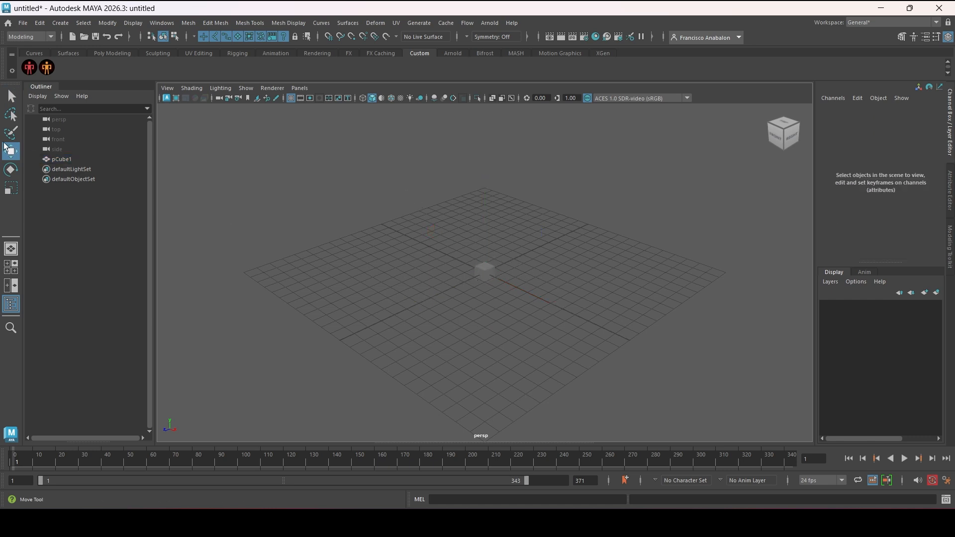
{"action": "left_click", "coordinate": [483, 272]}
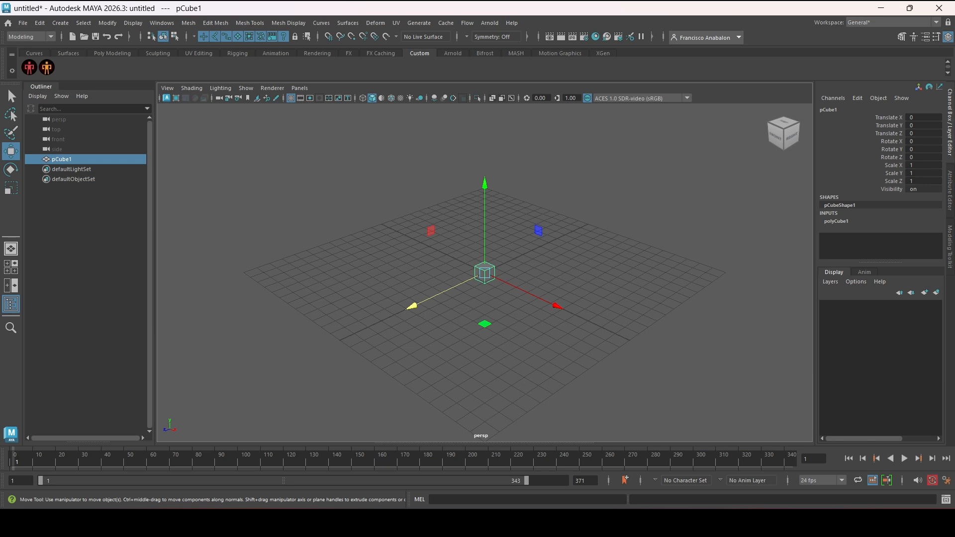
{"action": "left_click_drag", "start_coordinate": [462, 281], "coordinate": [400, 314]}
{"action": "left_click_drag", "start_coordinate": [449, 315], "coordinate": [501, 330]}
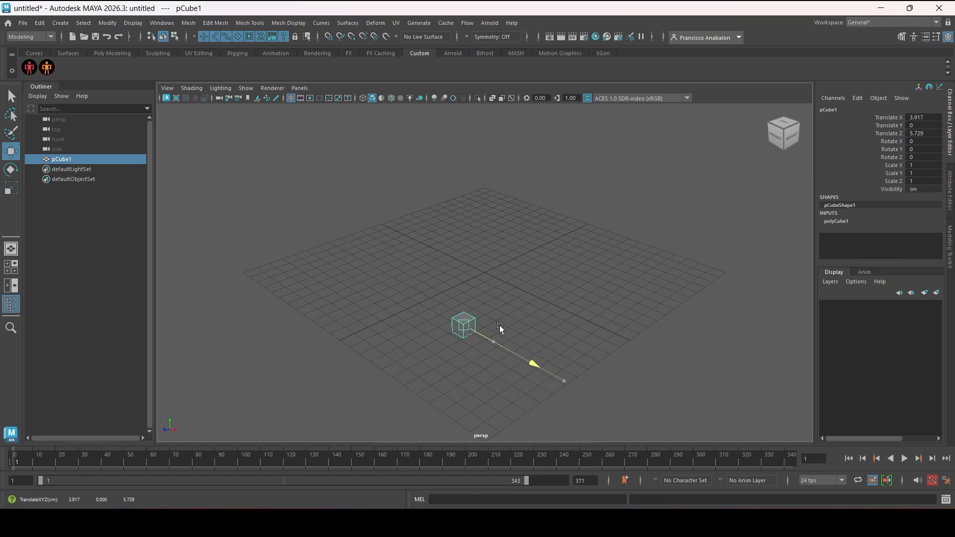
{"action": "left_click_drag", "start_coordinate": [468, 285], "coordinate": [466, 161]}
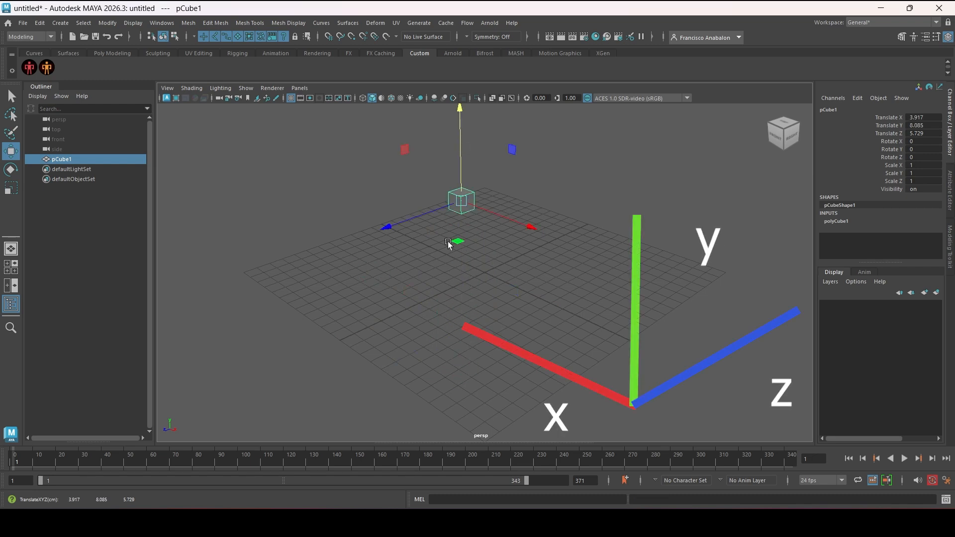
Move the cube around the grid with the move manipulator, both freely and along its individual X, Y and Z axes
{"action": "left_click_drag", "start_coordinate": [403, 226], "coordinate": [508, 247]}
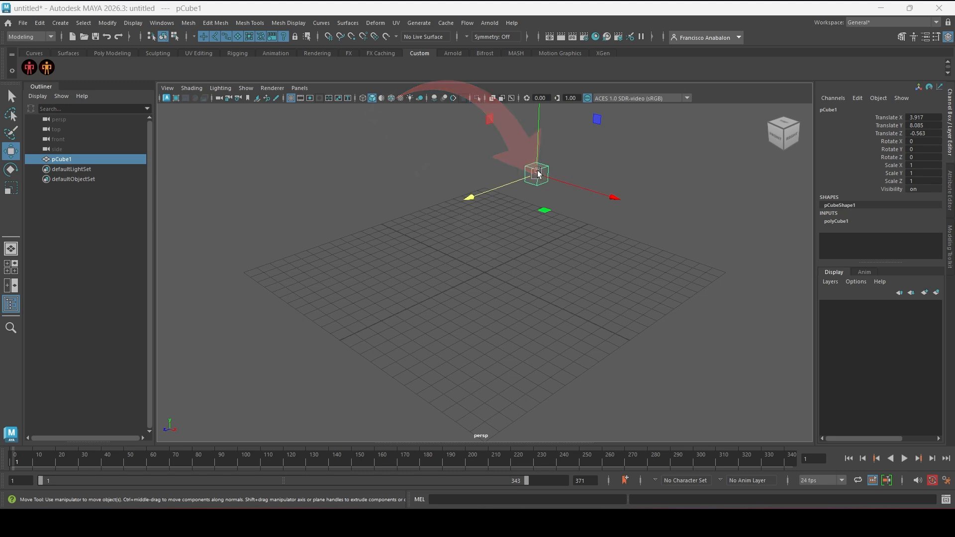
{"action": "left_click_drag", "start_coordinate": [538, 176], "coordinate": [380, 309]}
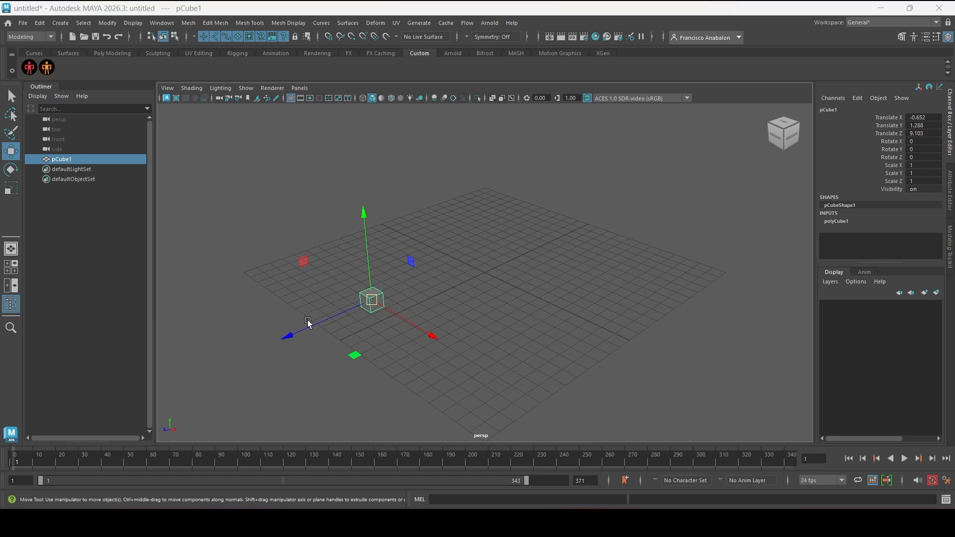
{"action": "left_click_drag", "start_coordinate": [307, 331], "coordinate": [465, 246]}
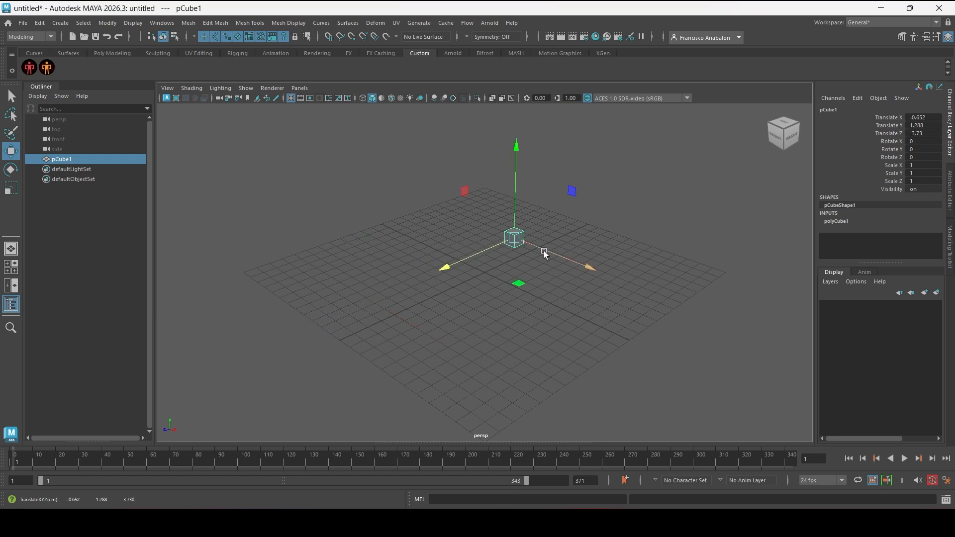
{"action": "left_click_drag", "start_coordinate": [544, 252], "coordinate": [671, 287]}
{"action": "left_click_drag", "start_coordinate": [632, 237], "coordinate": [640, 126]}
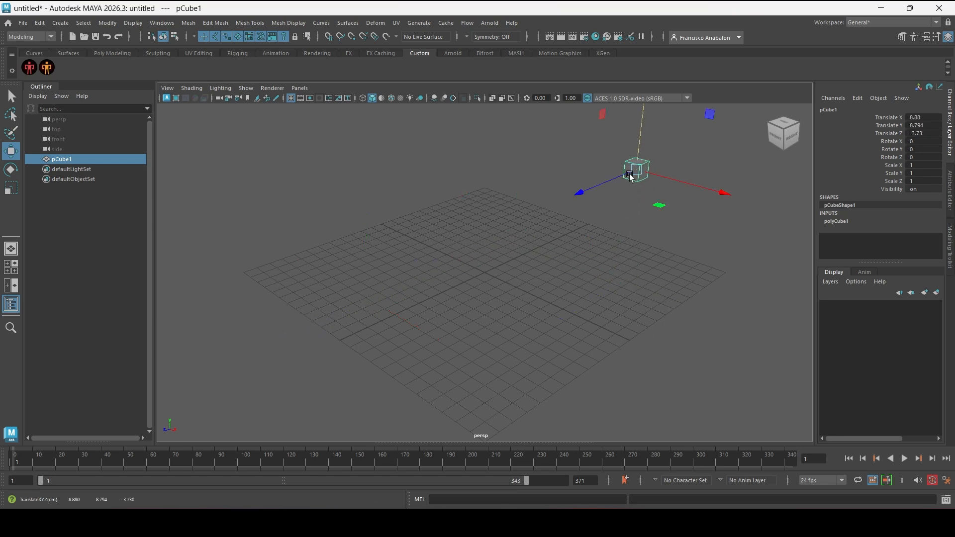
{"action": "left_click_drag", "start_coordinate": [607, 187], "coordinate": [409, 327]}
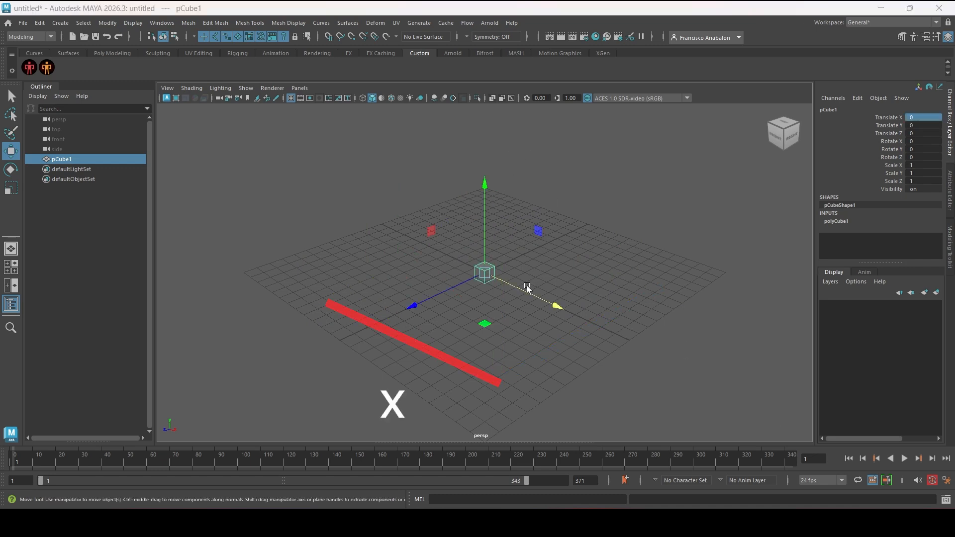
Move the cube along the X axis to about 12.8 and reset its Translate X to 0
{"action": "left_click_drag", "start_coordinate": [527, 286], "coordinate": [717, 359]}
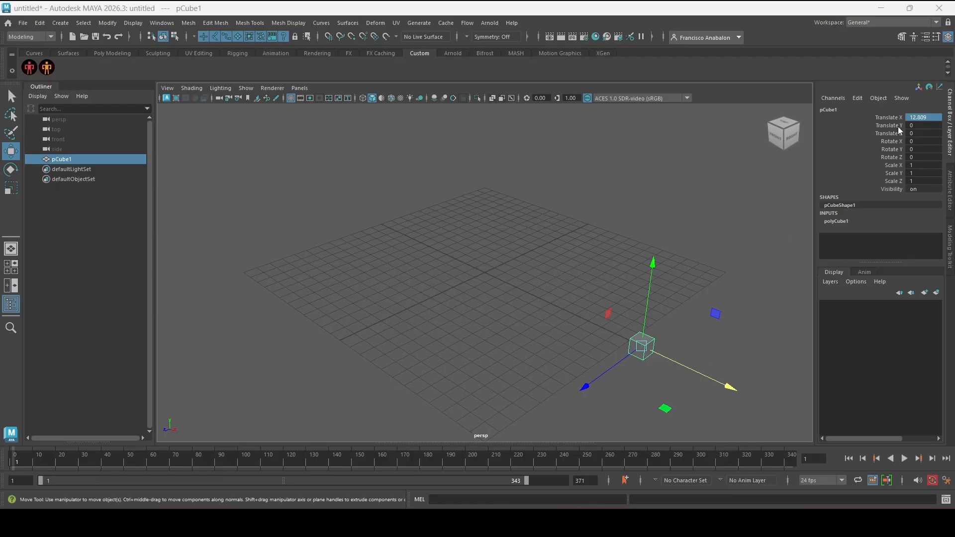
{"action": "left_click", "coordinate": [923, 119]}
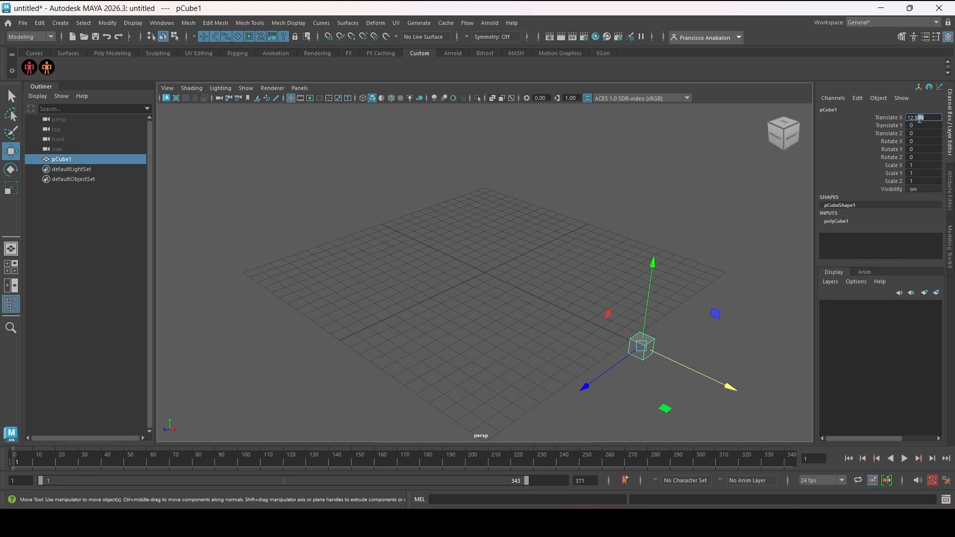
{"action": "type", "text": "0"}
{"action": "key", "text": "Return"}
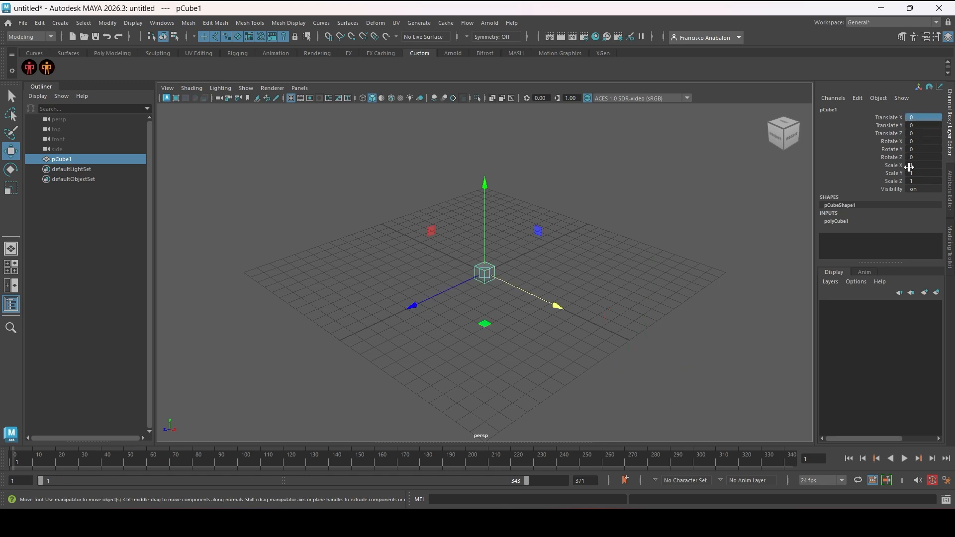
Move the cube away to about X 15.9, Y 12.1, Z 6.8 and reset all three Translate values to 0 together
{"action": "key", "text": "w"}
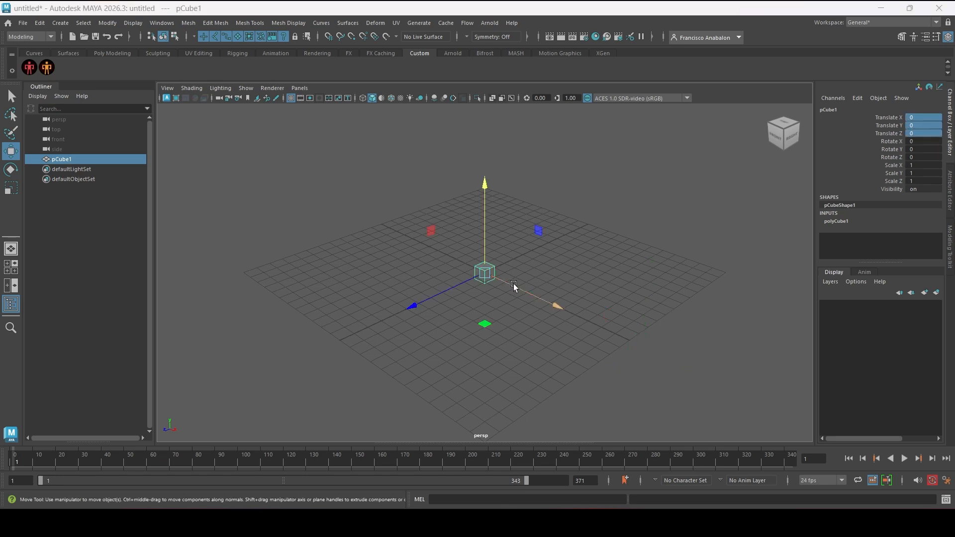
{"action": "mouse_move", "coordinate": [514, 286]}
{"action": "left_mouse_down"}
{"action": "mouse_move", "coordinate": [724, 384]}
{"action": "mouse_move", "coordinate": [599, 441]}
{"action": "left_mouse_up"}
{"action": "left_click_drag", "start_coordinate": [625, 394], "coordinate": [655, 153]}
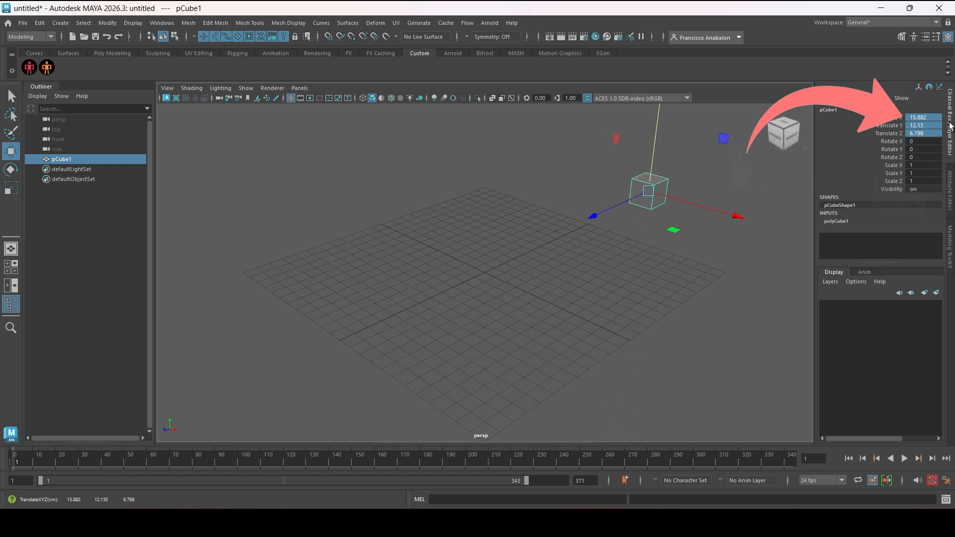
{"action": "left_click_drag", "start_coordinate": [926, 117], "coordinate": [930, 134]}
{"action": "type", "text": "0"}
{"action": "key", "text": "Return"}
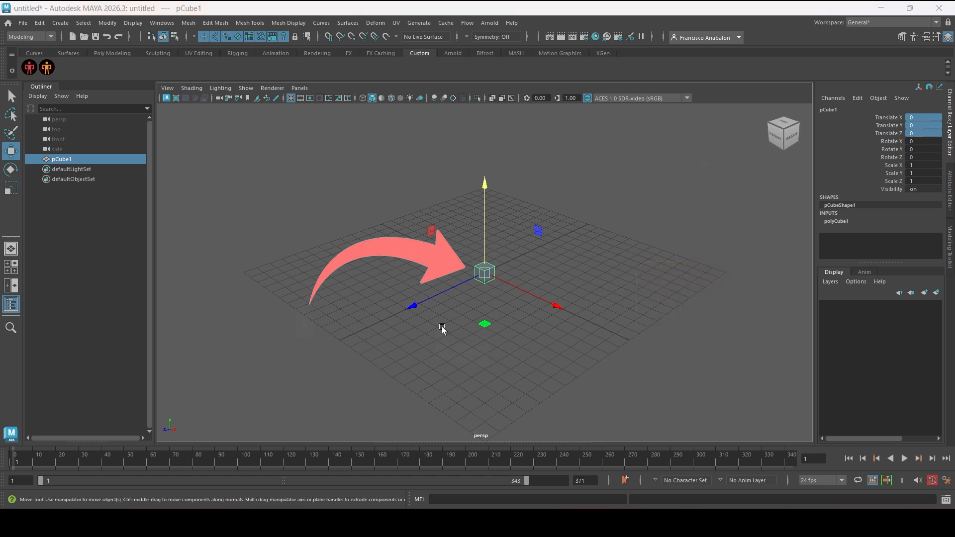
Frame the cube and shift it along X by setting Translate X to 1 and to 2
{"action": "key", "text": "f"}
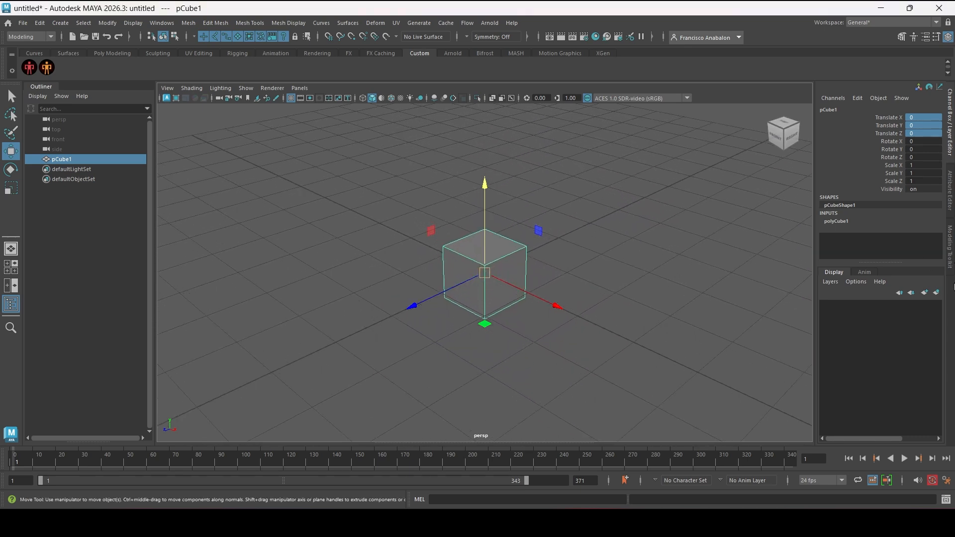
{"action": "left_click", "coordinate": [920, 119]}
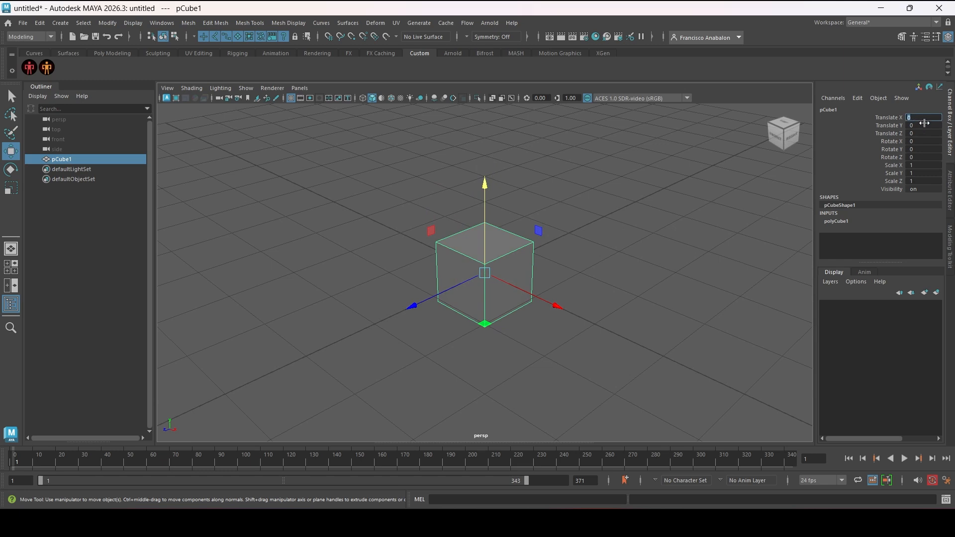
{"action": "type", "text": "1"}
{"action": "key", "text": "Return"}
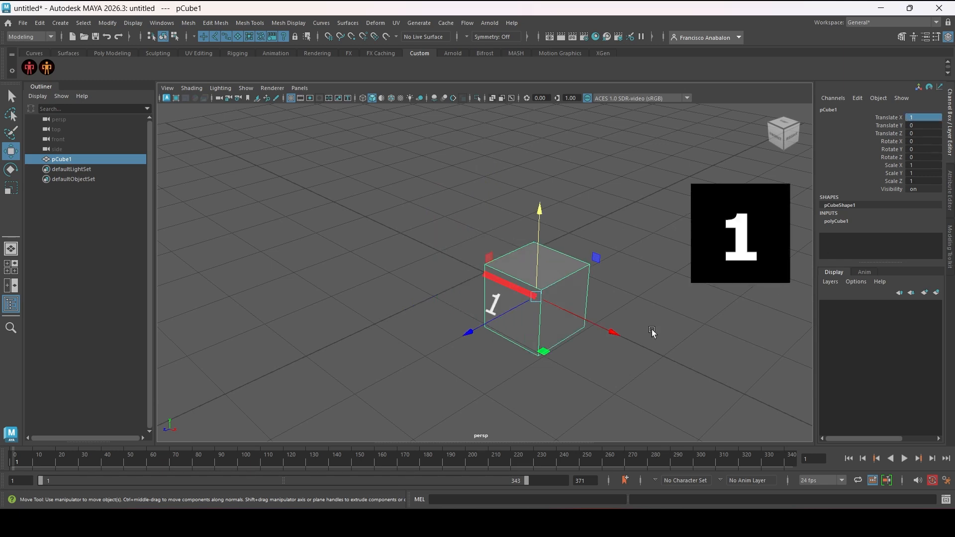
{"action": "left_click", "coordinate": [921, 118]}
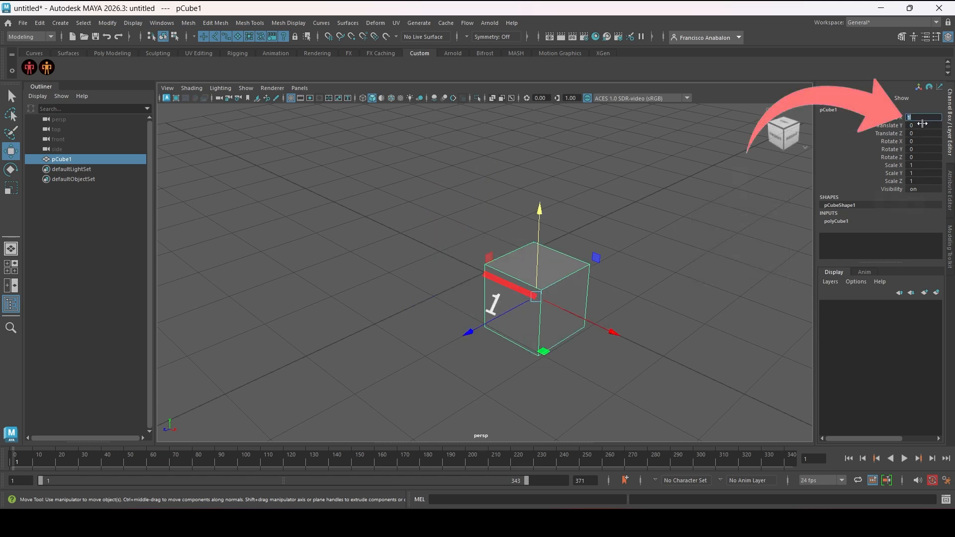
{"action": "type", "text": "2"}
{"action": "key", "text": "Return"}
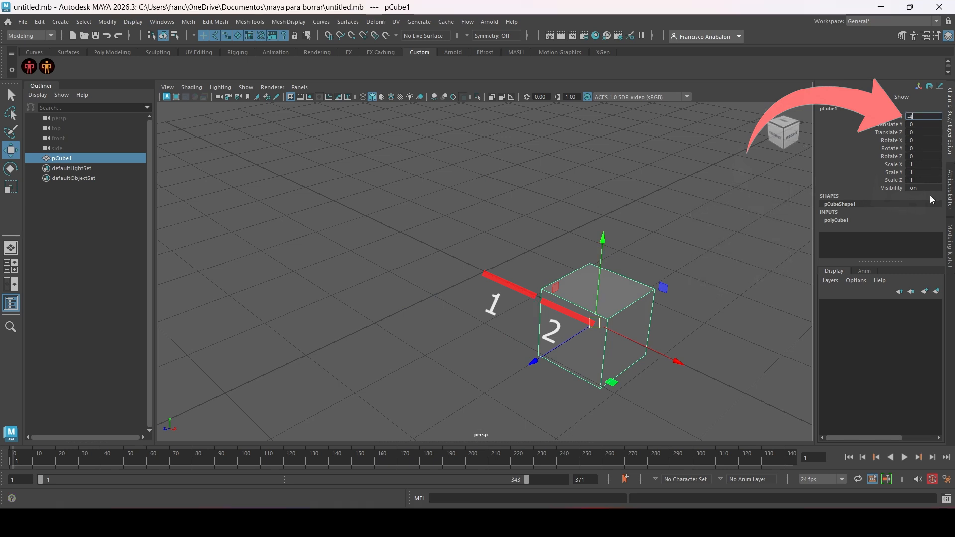
Try further Translate X values for the cube, including 2 and 1.5
{"action": "key", "text": "Return"}
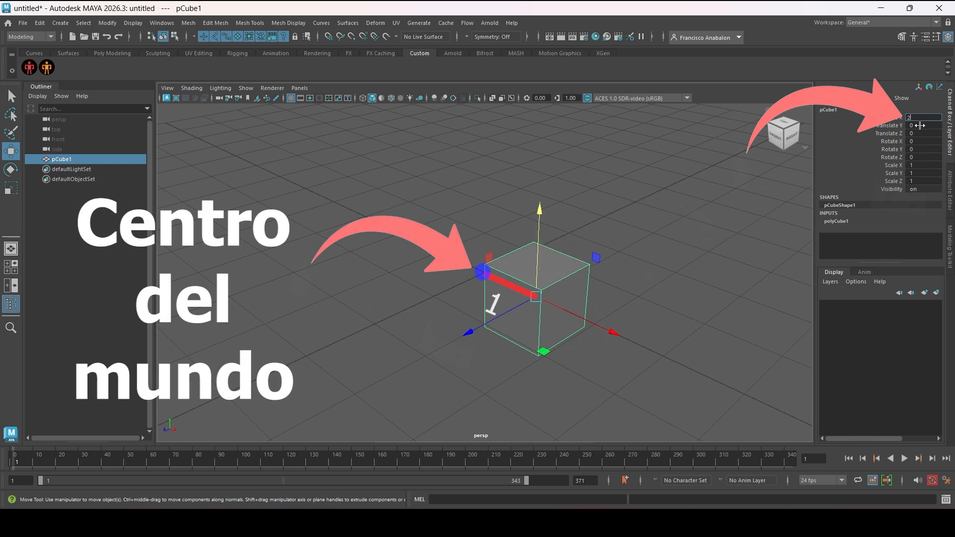
{"action": "key", "text": "Return"}
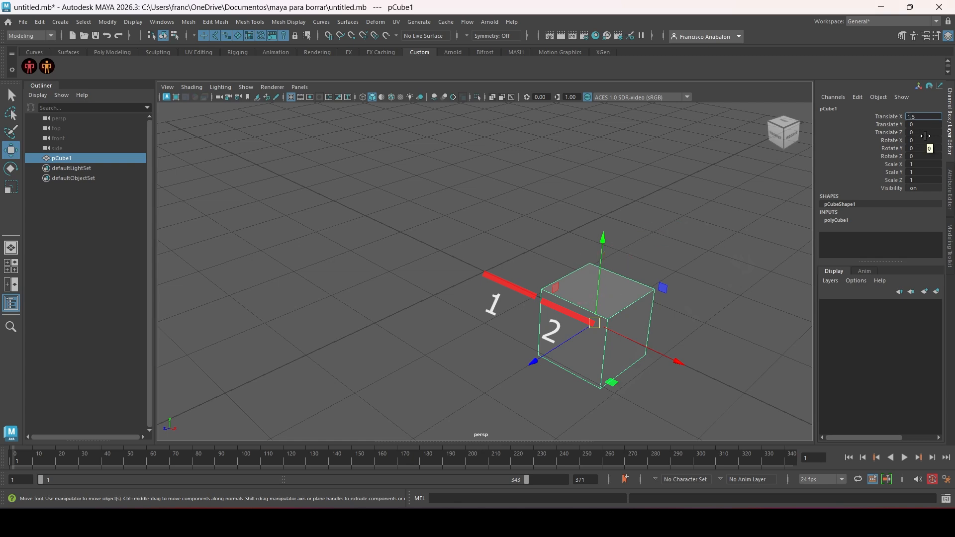
{"action": "key", "text": "Return"}
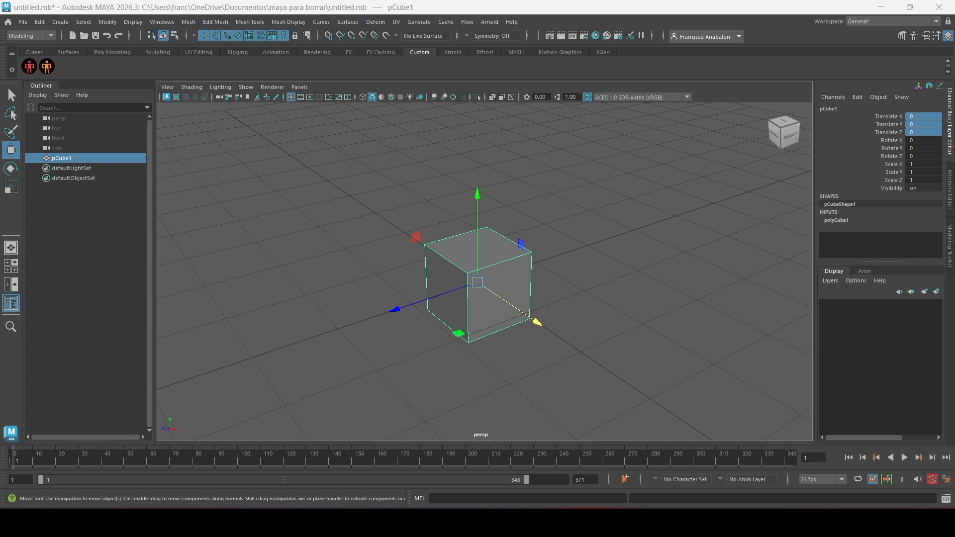
Set the cube's Translate Y in turn to 1, 2 and -2, and return it to 0
{"action": "left_click", "coordinate": [924, 124]}
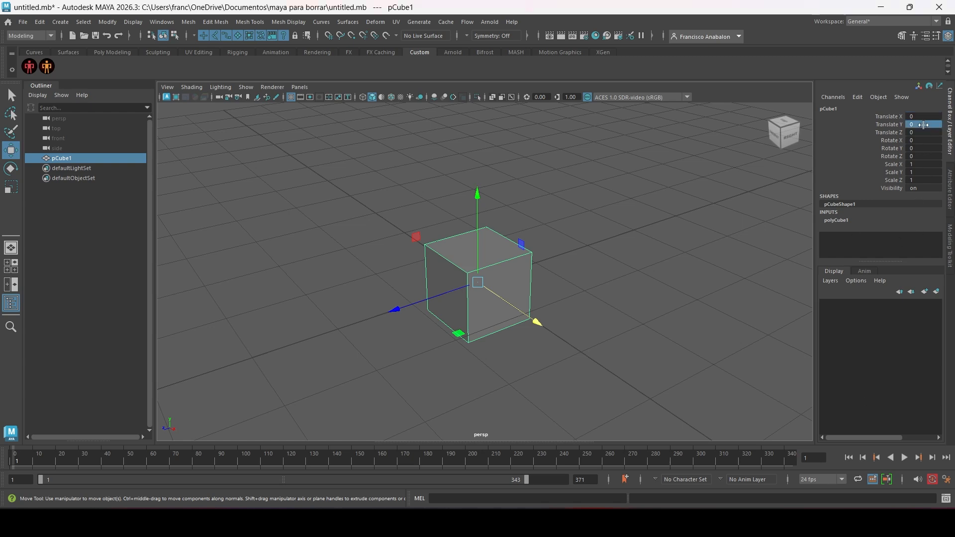
{"action": "type", "text": "1"}
{"action": "key", "text": "Return"}
{"action": "left_click", "coordinate": [921, 125]}
{"action": "type", "text": "2"}
{"action": "key", "text": "Return"}
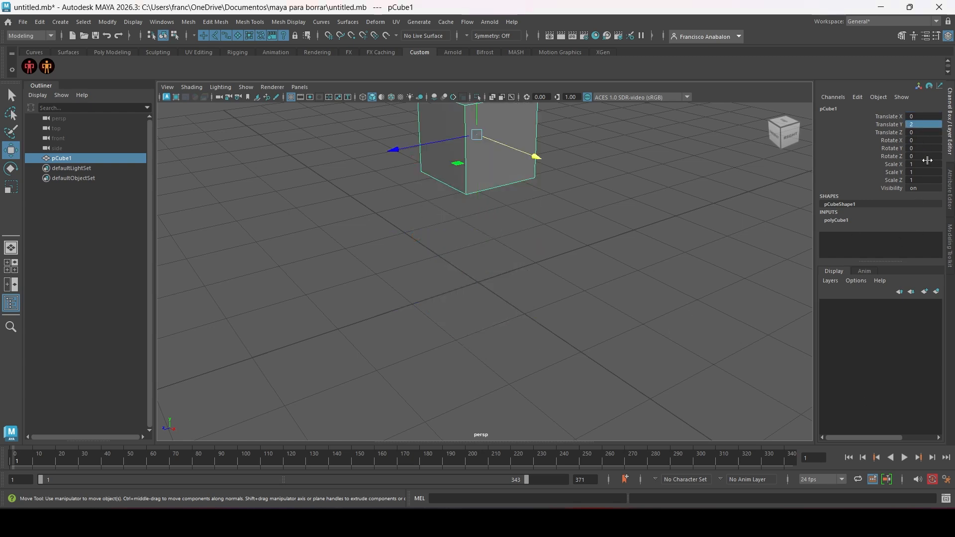
{"action": "type", "text": "-2"}
{"action": "key", "text": "Return"}
{"action": "left_click", "coordinate": [924, 125]}
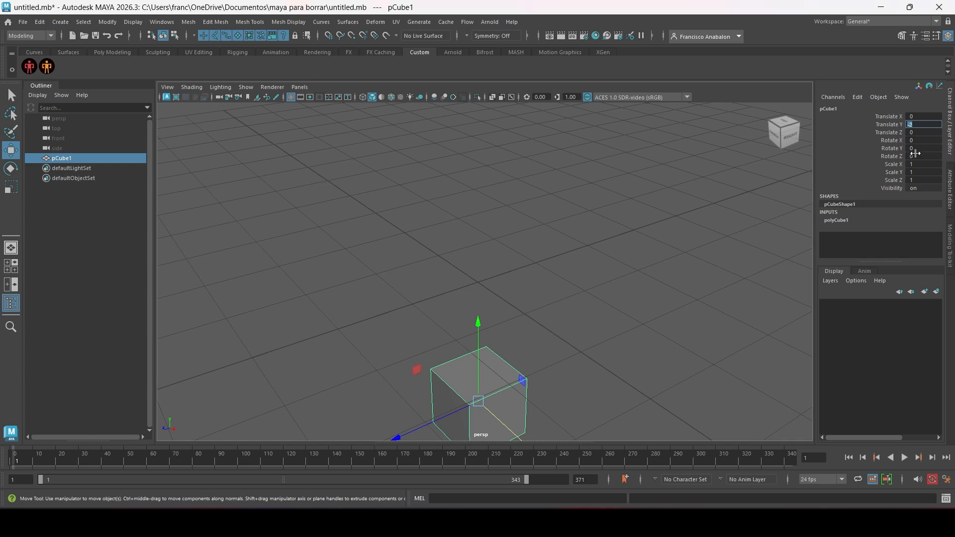
{"action": "type", "text": "0"}
{"action": "key", "text": "Return"}
Set the cube's Translate Z in turn to 1, 2 and -3
{"action": "left_click", "coordinate": [920, 132]}
{"action": "type", "text": "1"}
{"action": "key", "text": "Return"}
{"action": "left_click", "coordinate": [920, 134]}
{"action": "type", "text": "2"}
{"action": "key", "text": "Return"}
{"action": "left_click", "coordinate": [921, 134]}
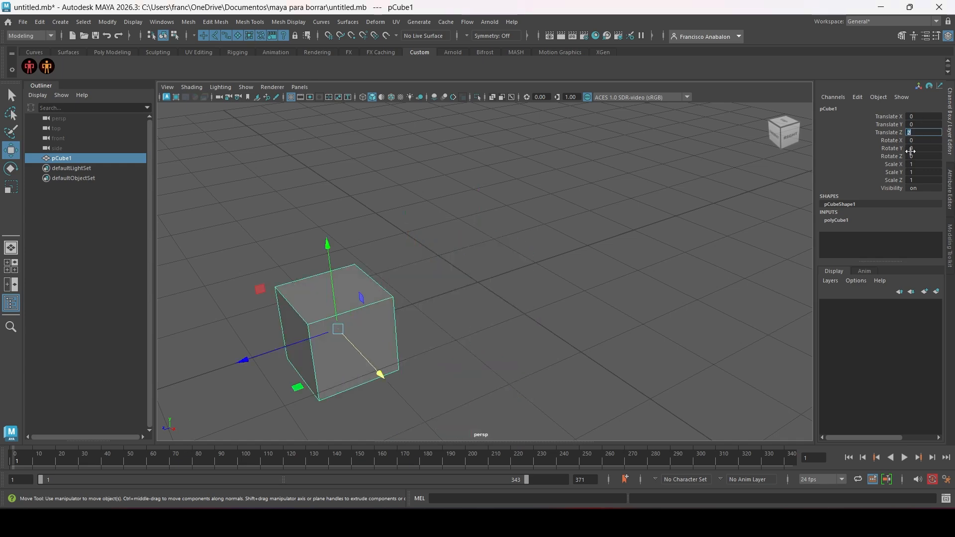
{"action": "type", "text": "-3"}
{"action": "key", "text": "Return"}
Move the cube with the manipulator to about X 3.9 and Y 2.6, shifting it back and forth along the Z axis
{"action": "left_click_drag", "start_coordinate": [594, 219], "coordinate": [740, 264]}
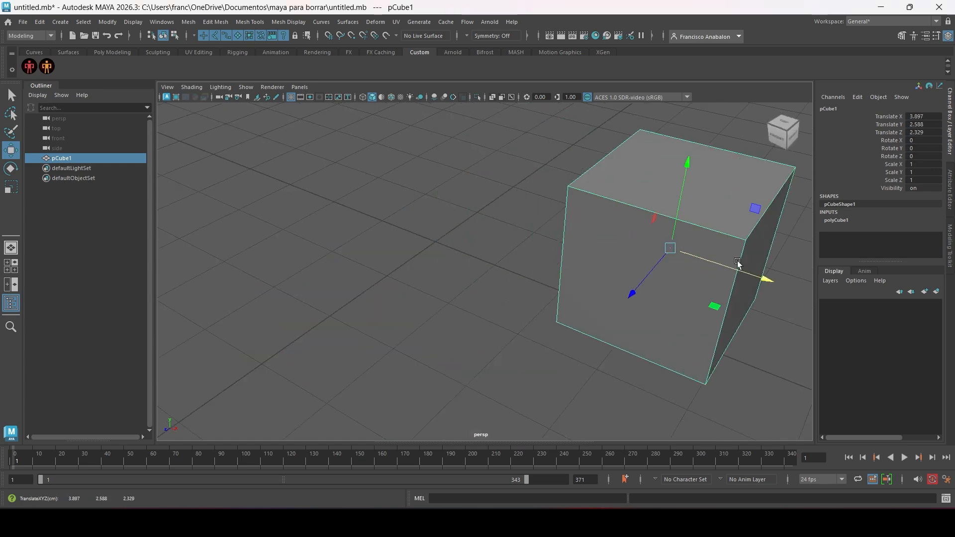
{"action": "left_click_drag", "start_coordinate": [631, 294], "coordinate": [711, 101]}
{"action": "right_click_drag", "start_coordinate": [687, 129], "coordinate": [382, 324], "text": "alt"}
{"action": "left_click_drag", "start_coordinate": [514, 278], "coordinate": [385, 335]}
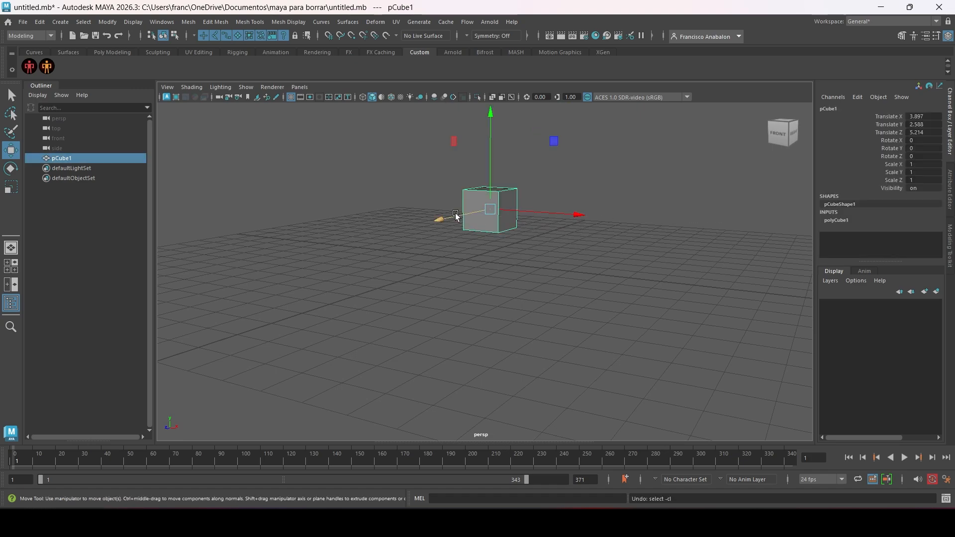
{"action": "left_click_drag", "start_coordinate": [459, 216], "coordinate": [581, 322]}
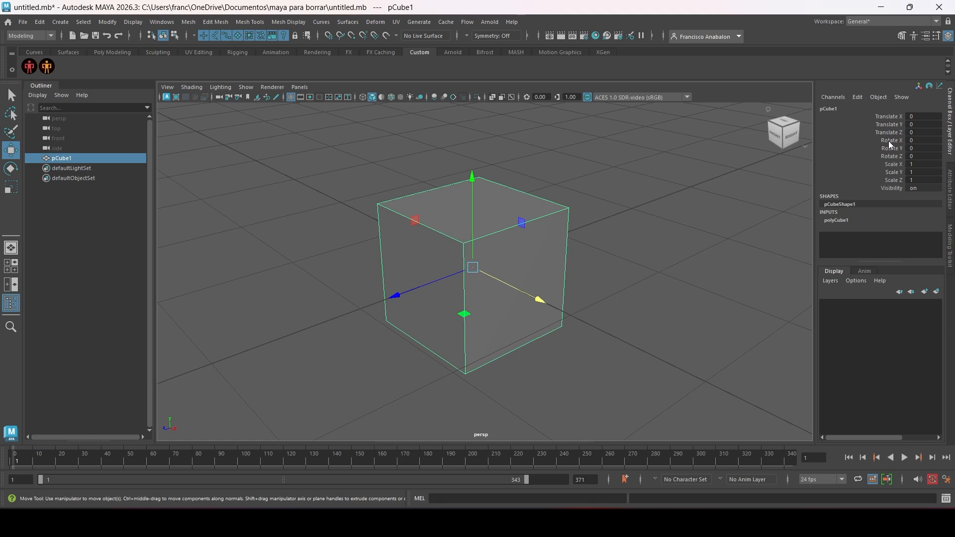
Set the cube's Rotate X to 45 degrees
{"action": "left_click_drag", "start_coordinate": [888, 141], "coordinate": [890, 154]}
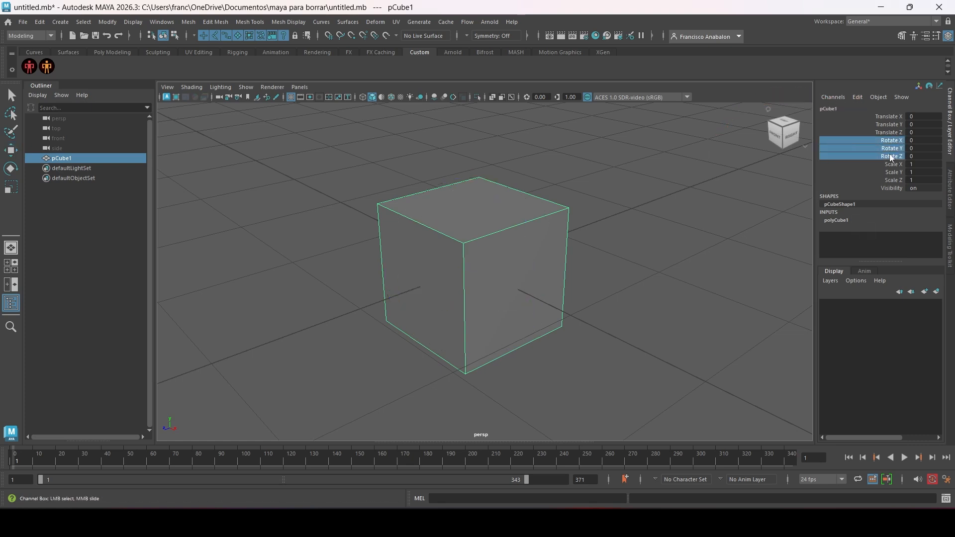
{"action": "double_click", "coordinate": [916, 141]}
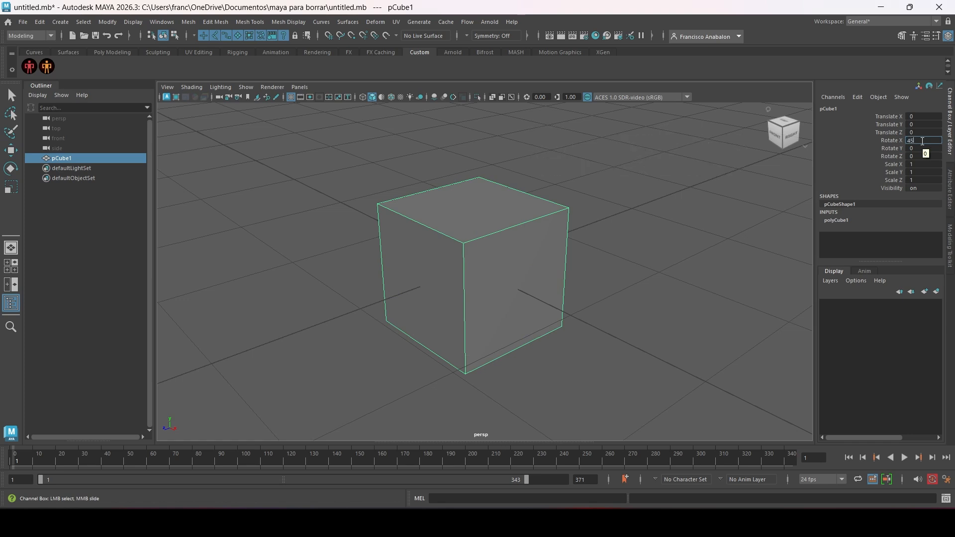
{"action": "key", "text": "Return"}
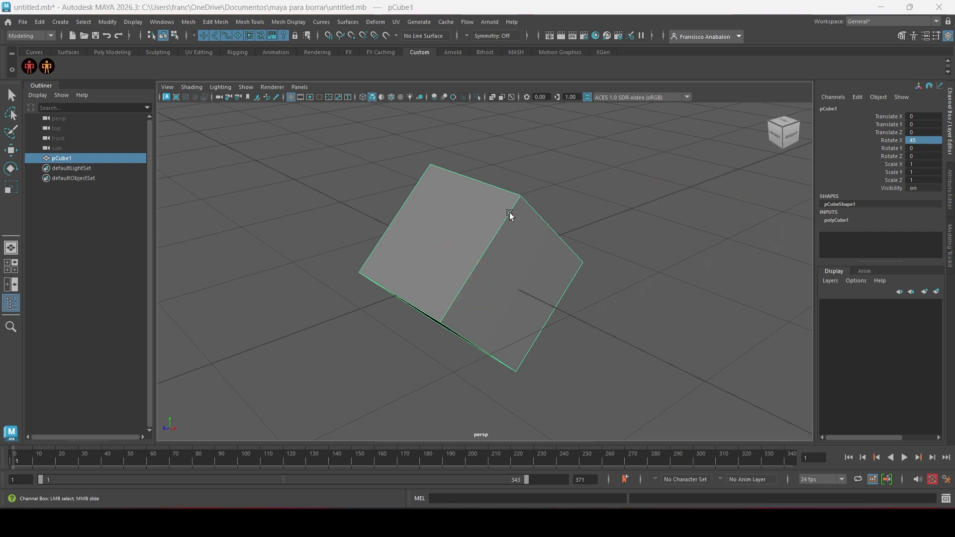
Rotate the cube with the Rotate tool to about 60 degrees around X, and turn it around its Z axis
{"action": "left_click", "coordinate": [14, 172]}
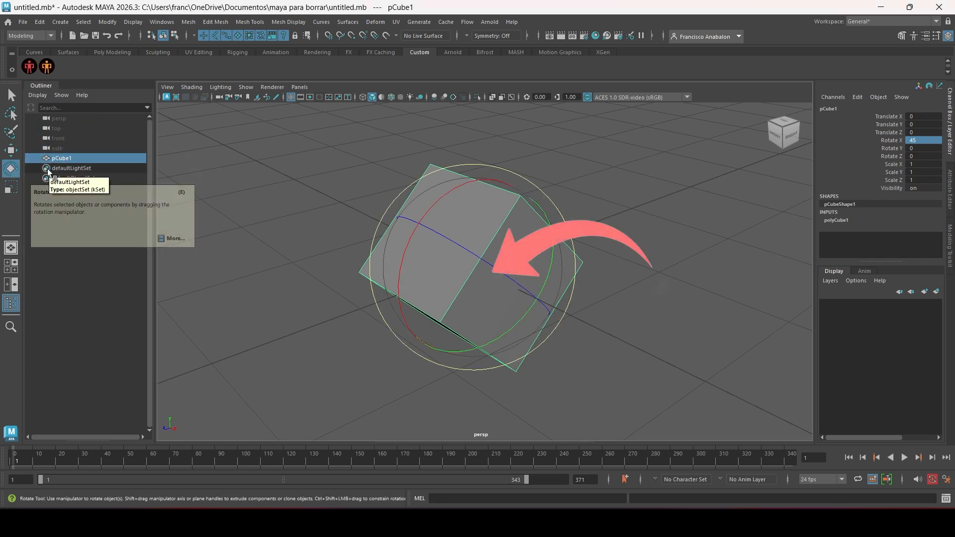
{"action": "left_click_drag", "start_coordinate": [398, 262], "coordinate": [423, 296]}
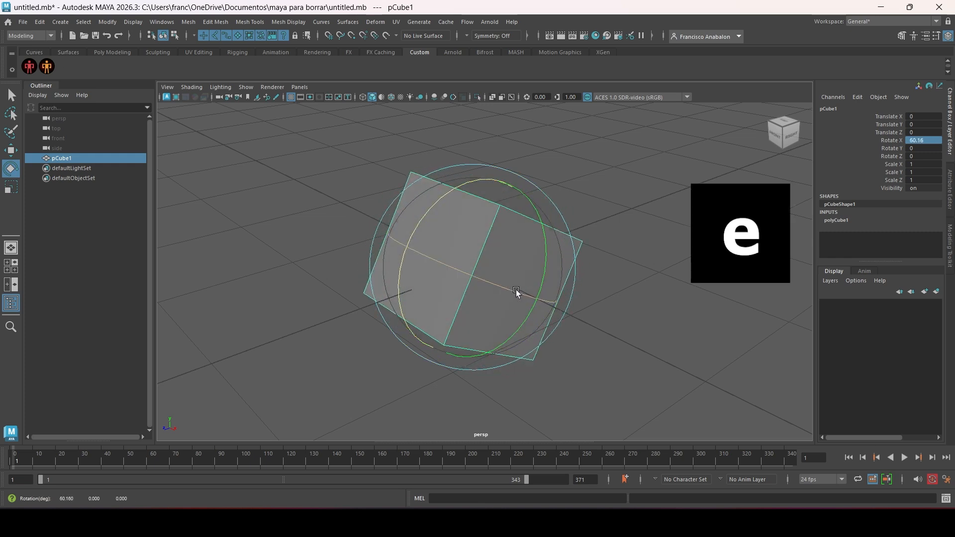
{"action": "left_click_drag", "start_coordinate": [513, 290], "coordinate": [539, 302]}
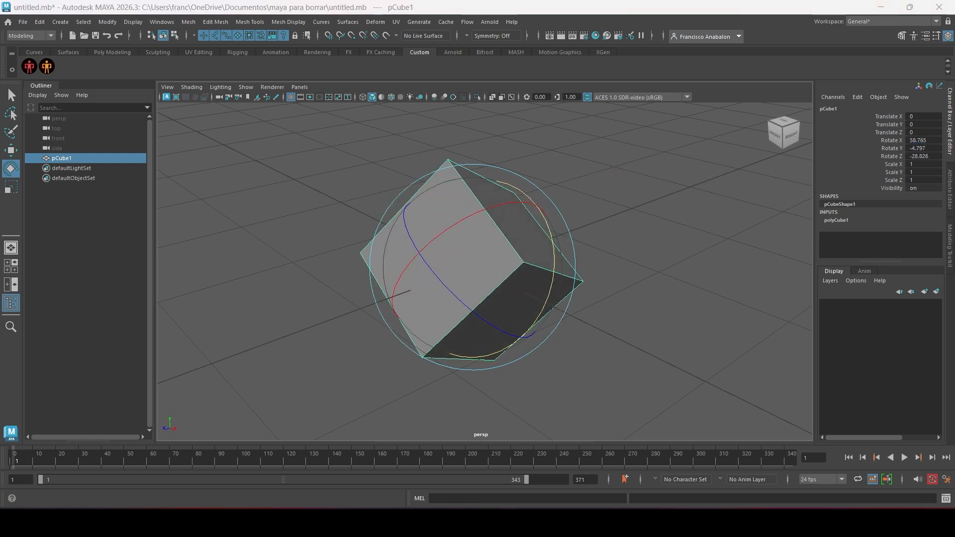
Rotate the cube further around several axes to about X -343, Y -48, Z 378 degrees with the rotate manipulator
{"action": "left_click_drag", "start_coordinate": [506, 259], "coordinate": [420, 182]}
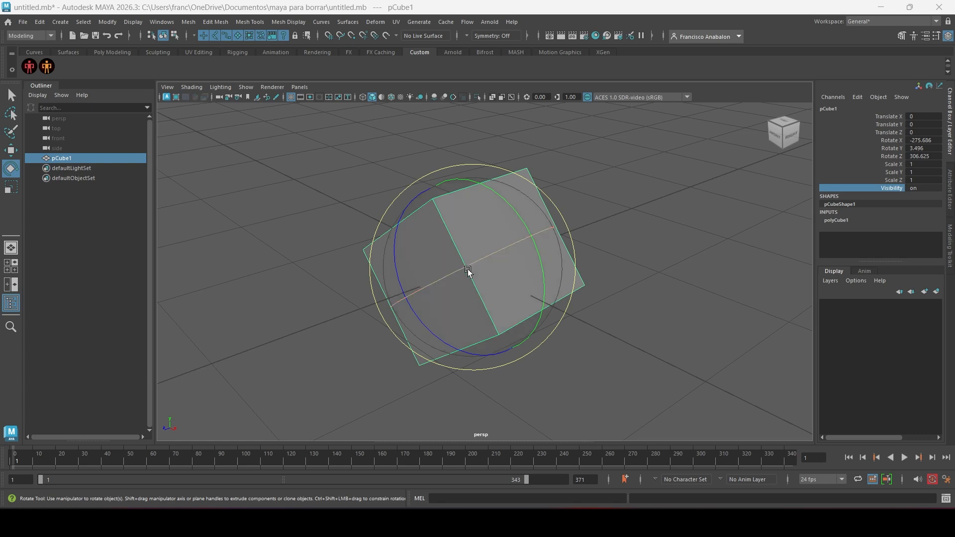
{"action": "left_click_drag", "start_coordinate": [468, 271], "coordinate": [452, 295]}
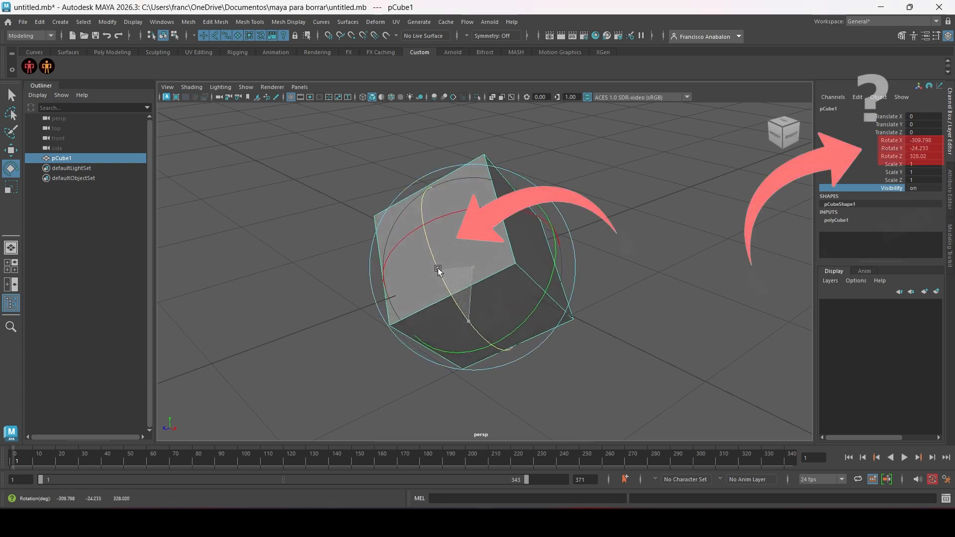
{"action": "left_click_drag", "start_coordinate": [430, 234], "coordinate": [489, 279]}
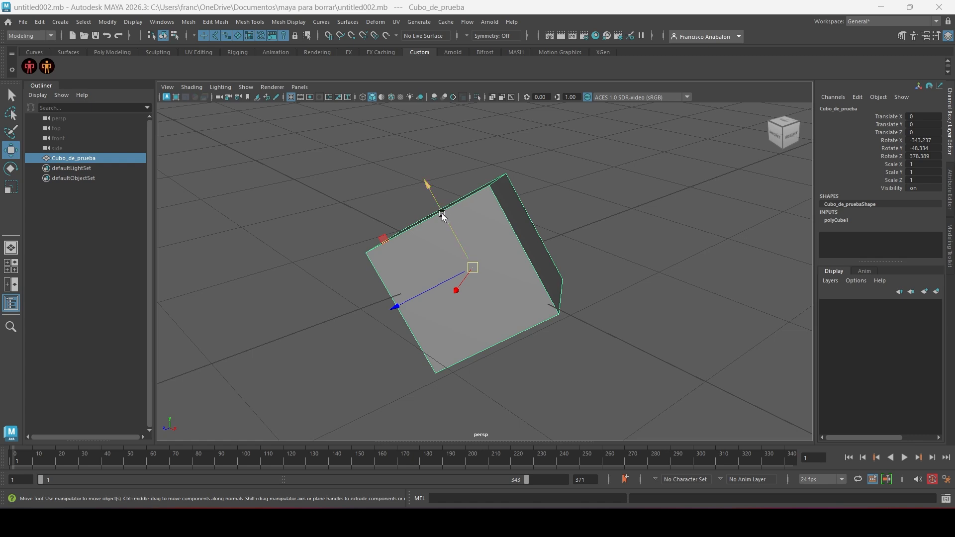
Try moving the cube along its own tilted Y axis to about X 0.9, Y -1.5, Z -0.3, and undo the move
{"action": "left_click_drag", "start_coordinate": [442, 213], "coordinate": [572, 406]}
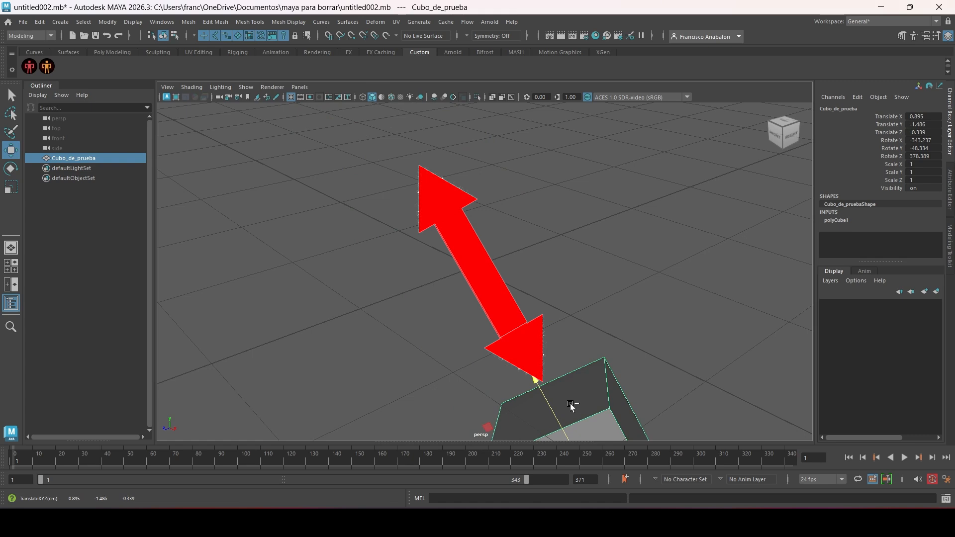
{"action": "key", "text": "ctrl+z"}
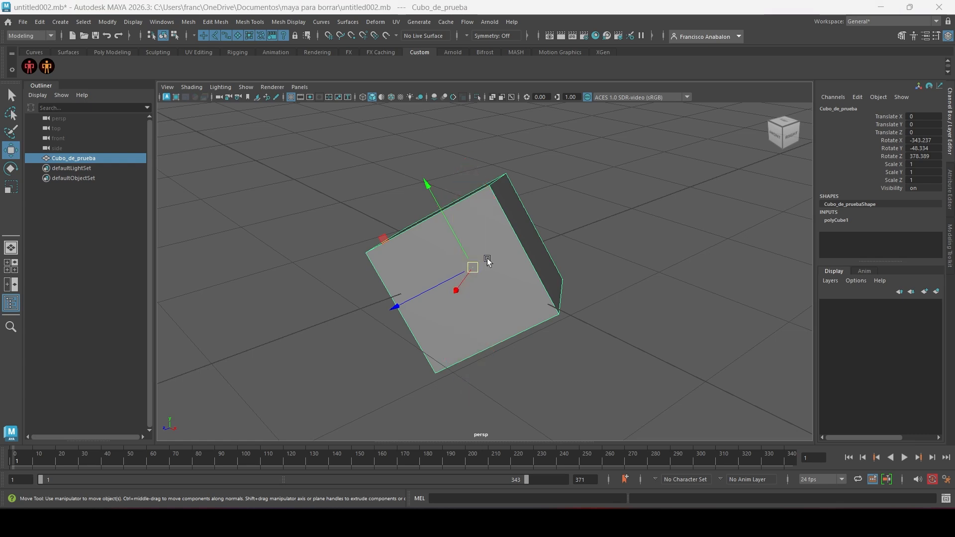
Set the Move tool's axis orientation to World for the rotated cube
{"action": "key", "text": "w"}
{"action": "left_click", "coordinate": [495, 225]}
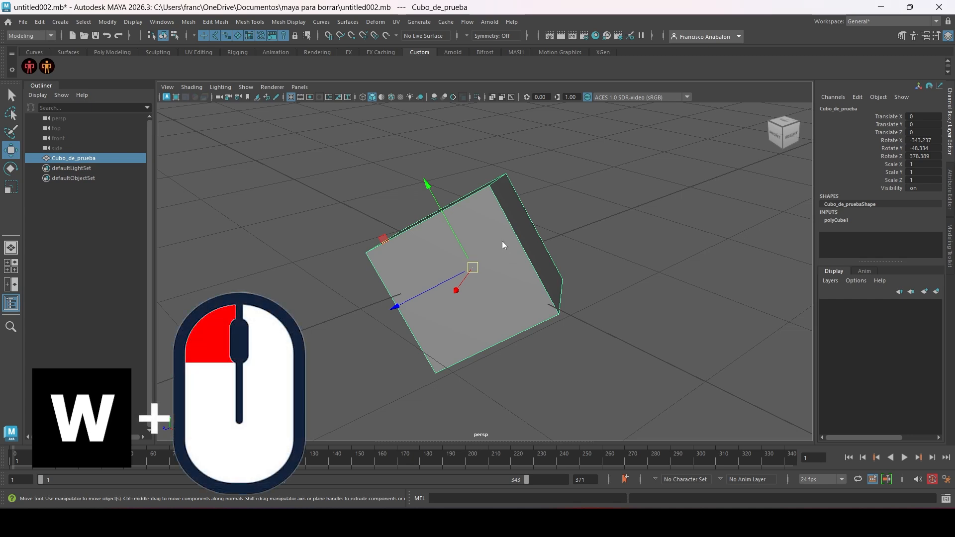
{"action": "left_click", "coordinate": [502, 241]}
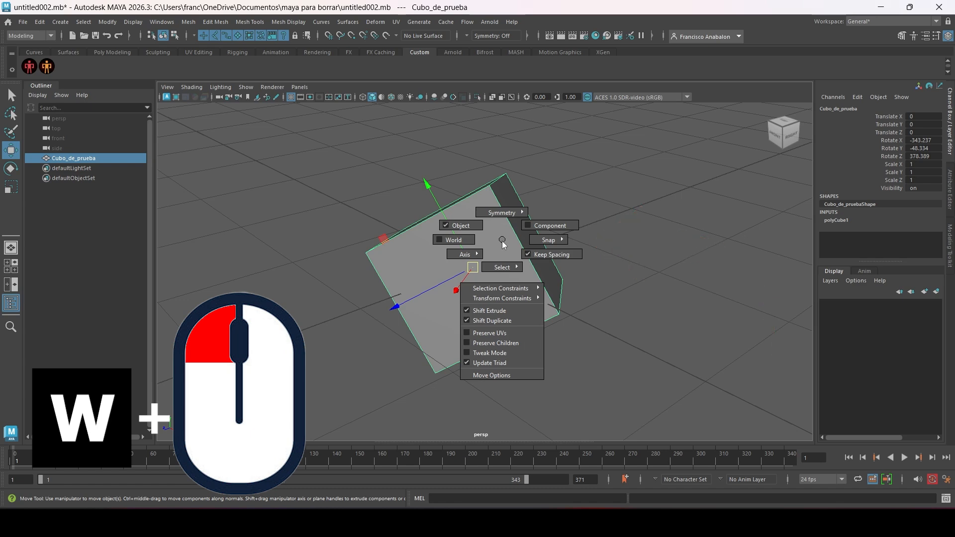
{"action": "left_click", "coordinate": [467, 245]}
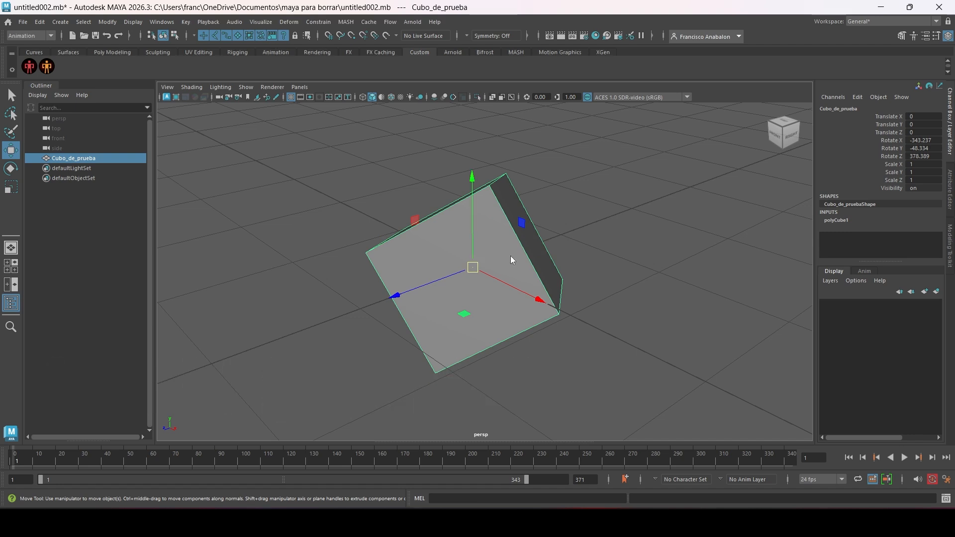
{"action": "key", "text": "w"}
{"action": "left_click", "coordinate": [511, 257]}
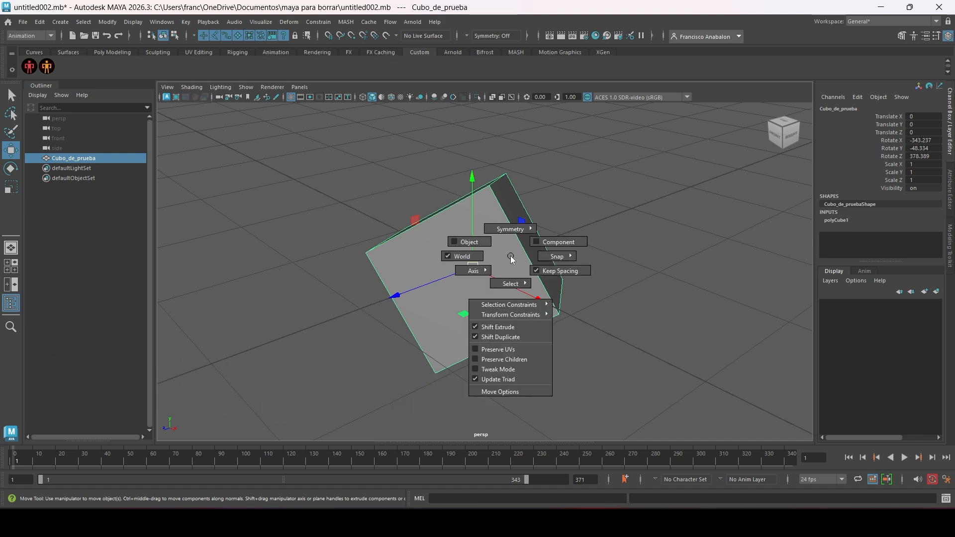
{"action": "left_click", "coordinate": [483, 257]}
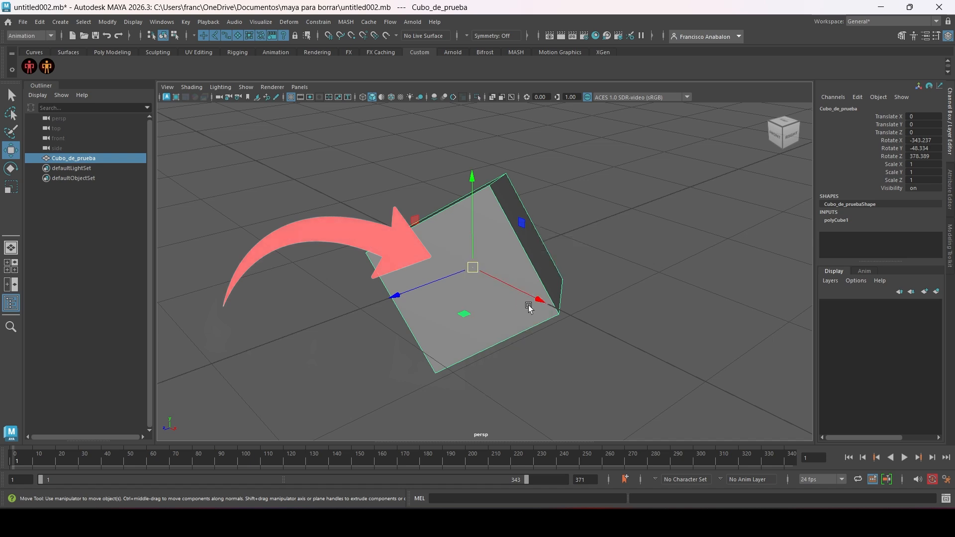
Save an incremental copy of the scene, and test moving the cube up and down the world Y axis, undoing each move
{"action": "left_click_drag", "start_coordinate": [471, 223], "coordinate": [464, 194]}
{"action": "key", "text": "ctrl+z"}
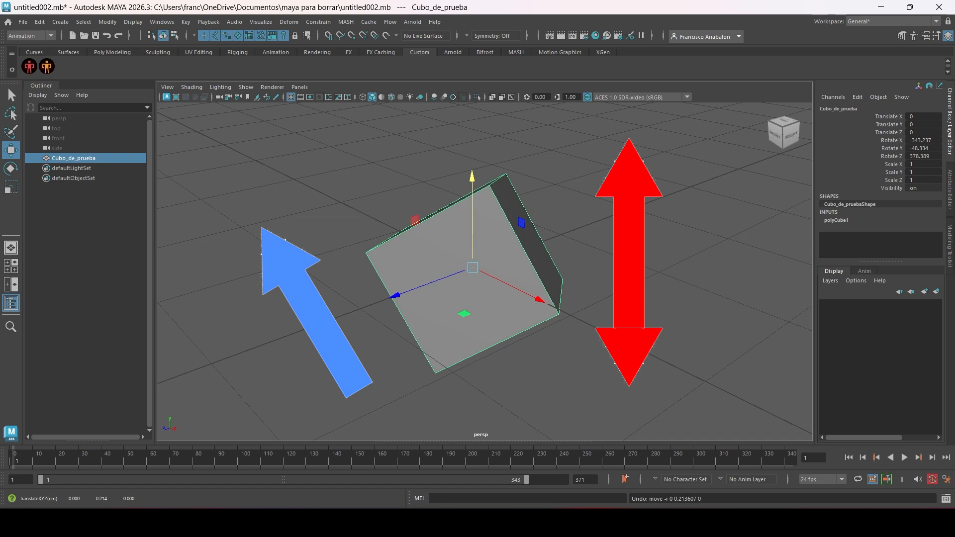
{"action": "key", "text": "ctrl+alt+s"}
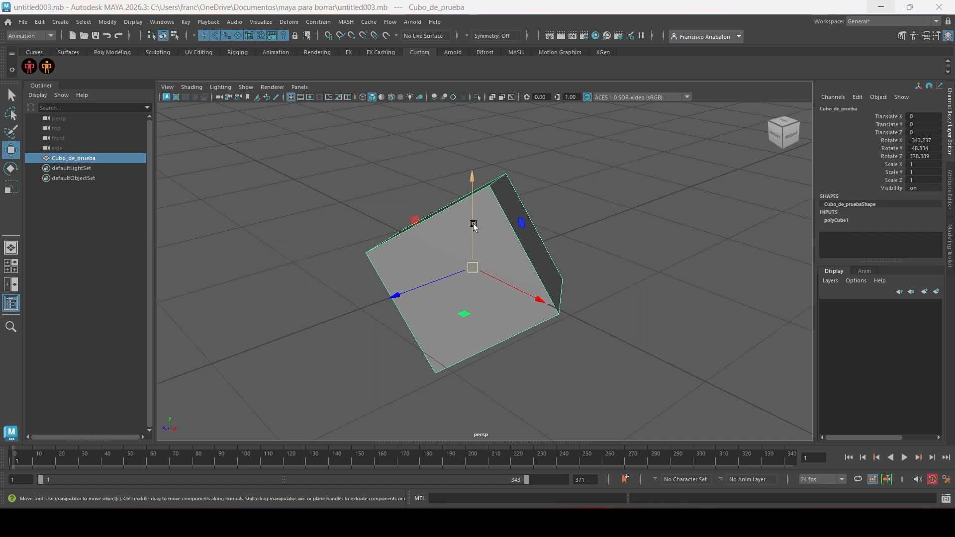
{"action": "mouse_move", "coordinate": [473, 226]}
{"action": "left_mouse_down"}
{"action": "mouse_move", "coordinate": [485, 71]}
{"action": "mouse_move", "coordinate": [488, 362]}
{"action": "left_mouse_up"}
{"action": "key", "text": "ctrl+z"}
Set the Move tool's axis orientation to Object, and test moving the cube along its own Y axis, undoing the move
{"action": "left_click", "coordinate": [481, 259]}
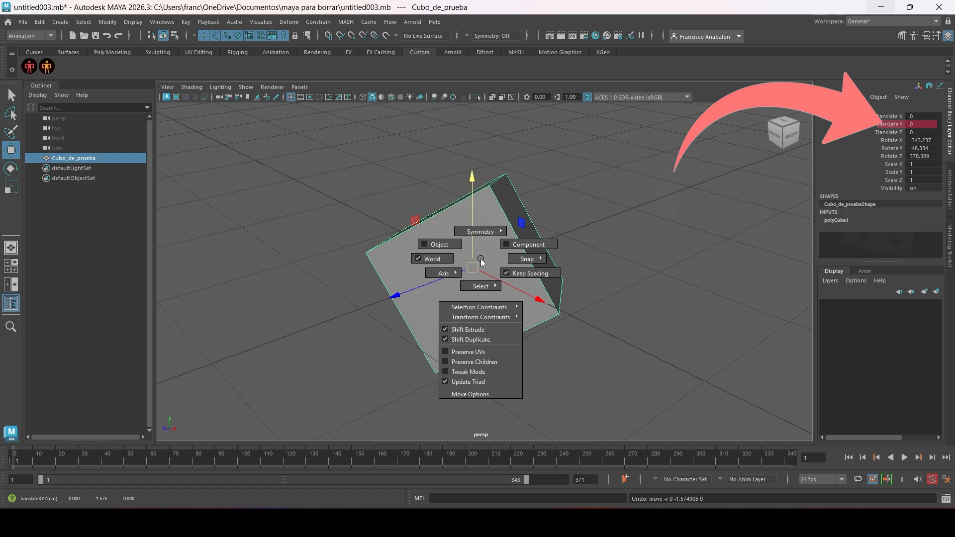
{"action": "left_click", "coordinate": [449, 244]}
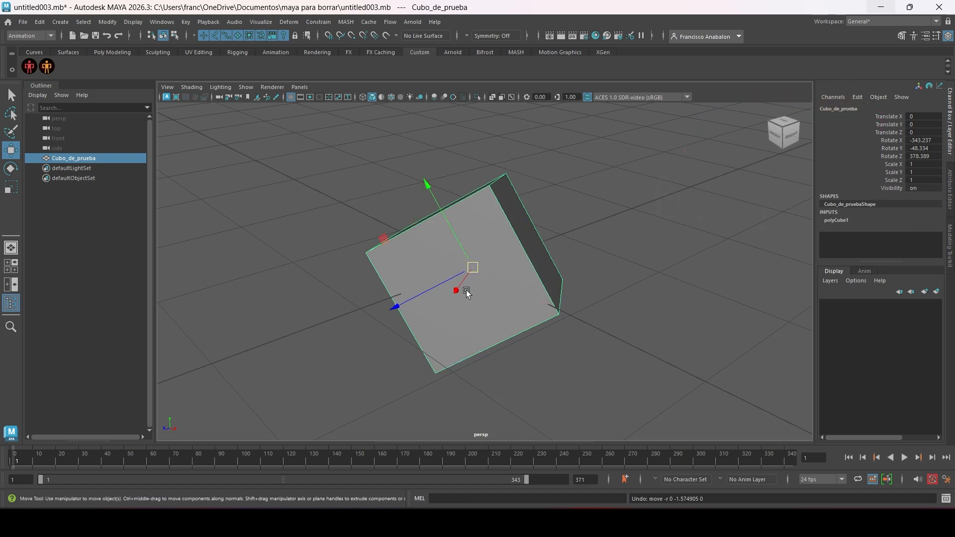
{"action": "mouse_move", "coordinate": [450, 229]}
{"action": "left_mouse_down"}
{"action": "mouse_move", "coordinate": [393, 130]}
{"action": "mouse_move", "coordinate": [311, 34]}
{"action": "mouse_move", "coordinate": [485, 244]}
{"action": "mouse_move", "coordinate": [575, 432]}
{"action": "mouse_move", "coordinate": [620, 435]}
{"action": "left_mouse_up"}
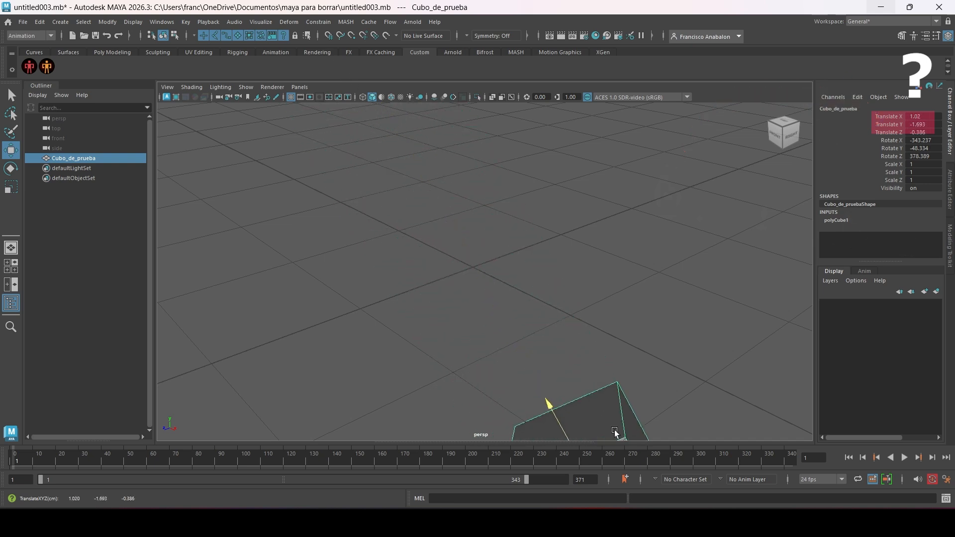
{"action": "key", "text": "ctrl+z"}
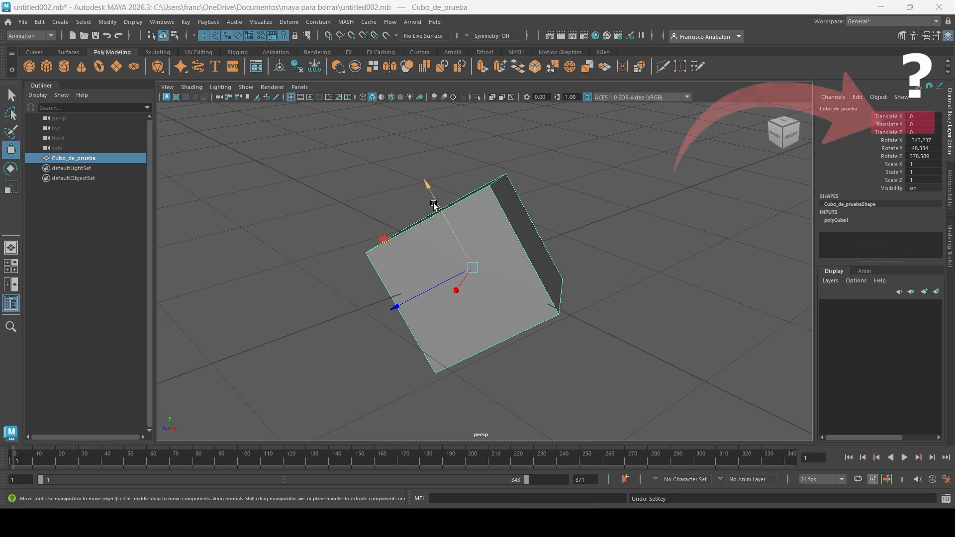
{"action": "left_click_drag", "start_coordinate": [437, 199], "coordinate": [404, 132]}
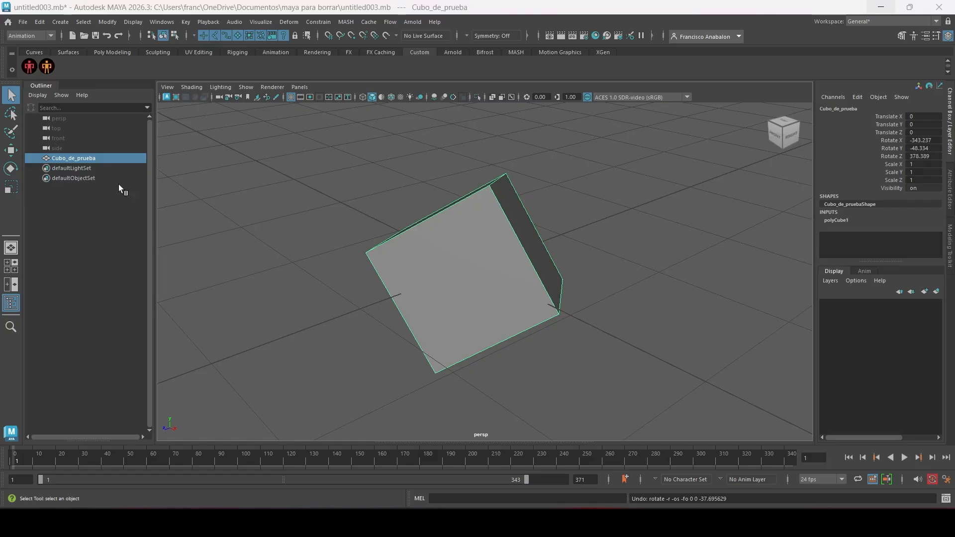
Activate the Rotate tool on the cube and change the axis orientation of its manipulator
{"action": "key", "text": "e"}
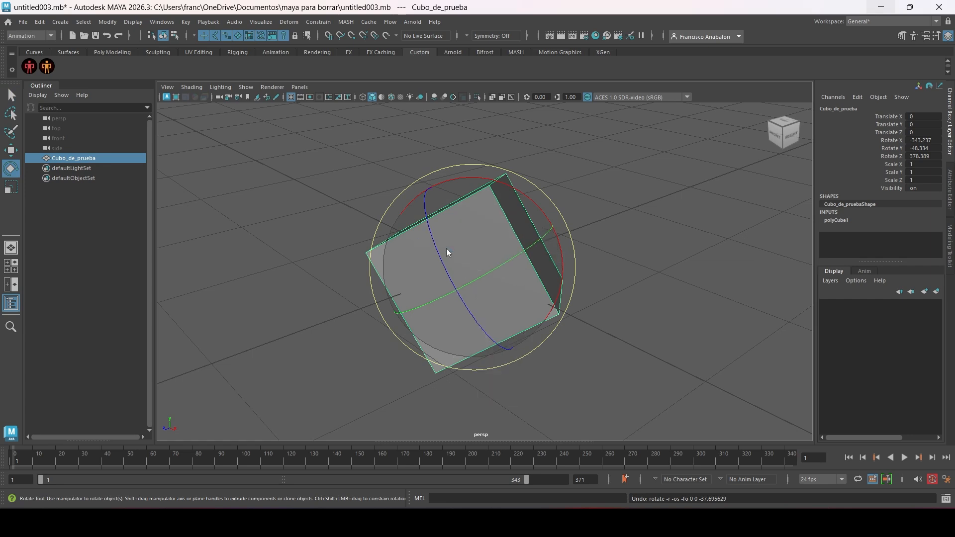
{"action": "left_click_drag", "start_coordinate": [485, 244], "coordinate": [538, 265]}
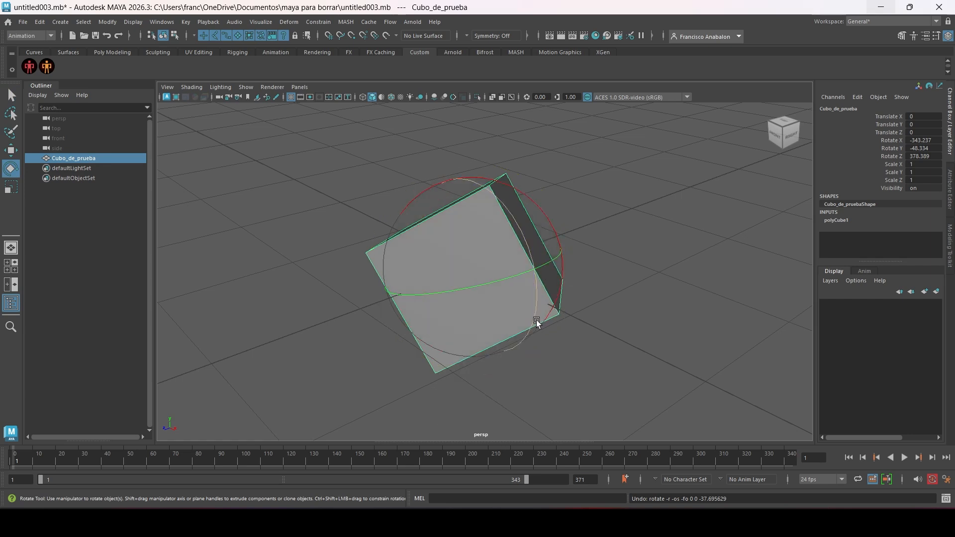
{"action": "left_click", "coordinate": [458, 274]}
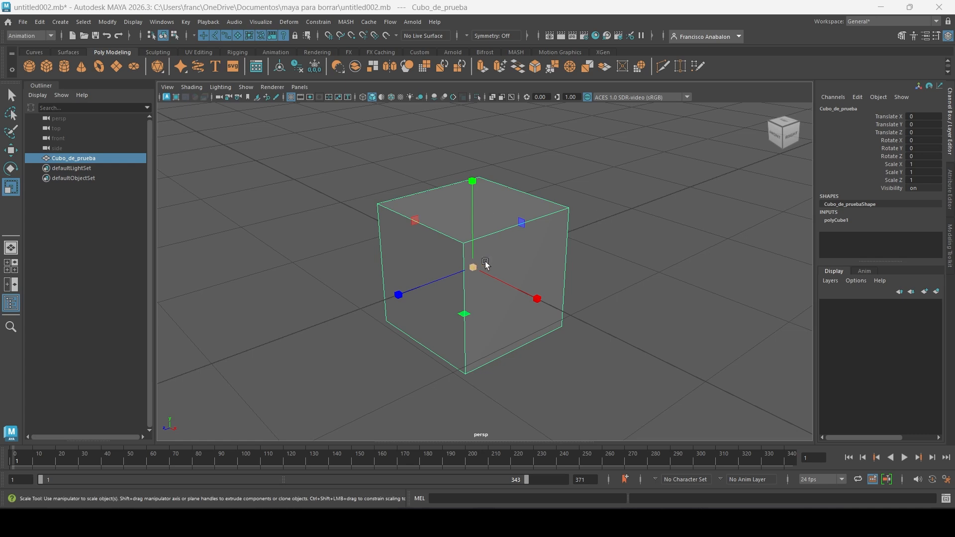
Try stretching the unrotated cube to about 1.39 in X and 1.33 in Y, undo the scaling and leave the Scale tool
{"action": "left_click_drag", "start_coordinate": [473, 182], "coordinate": [472, 152]}
{"action": "key", "text": "ctrl+z"}
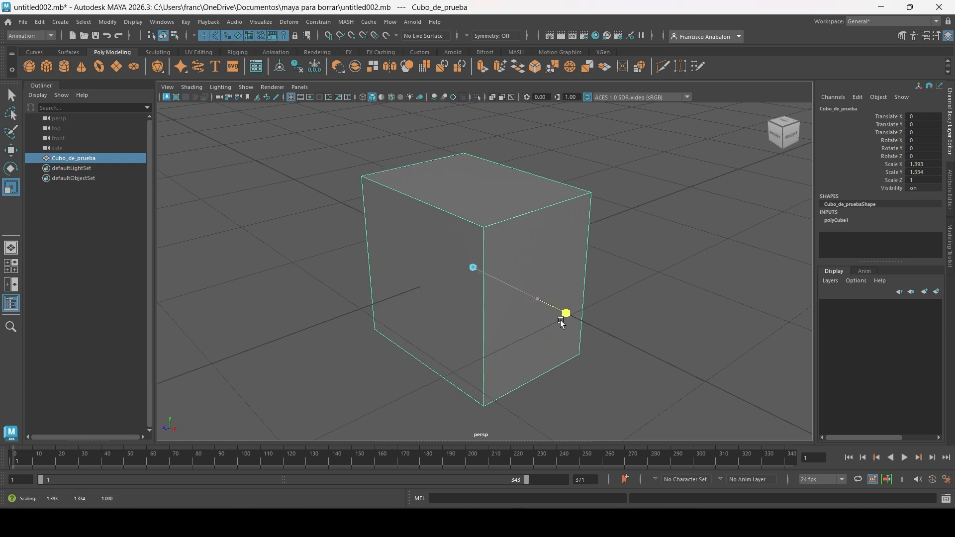
{"action": "key", "text": "q"}
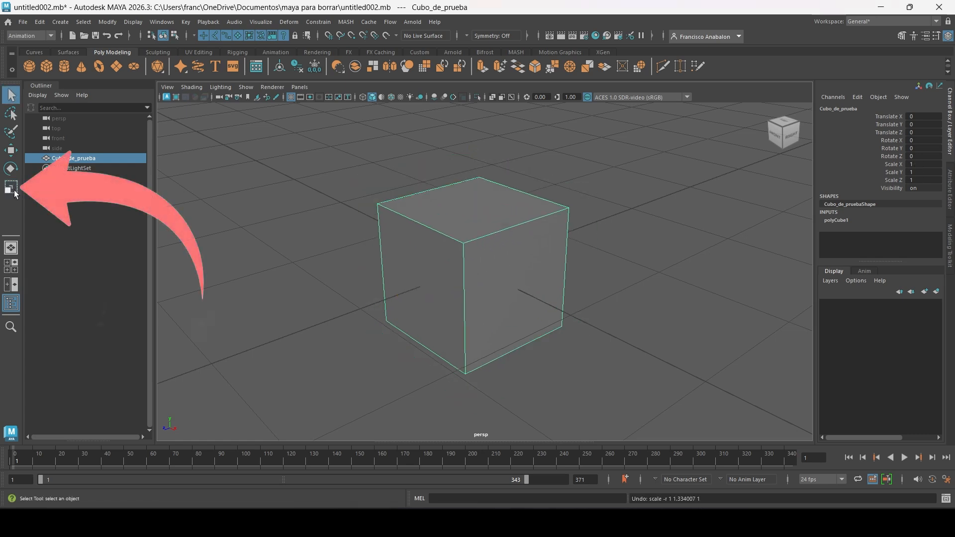
Stretch the rotated cube along its own Y axis to a scale of about 1.62 with the Scale tool
{"action": "left_click", "coordinate": [11, 188]}
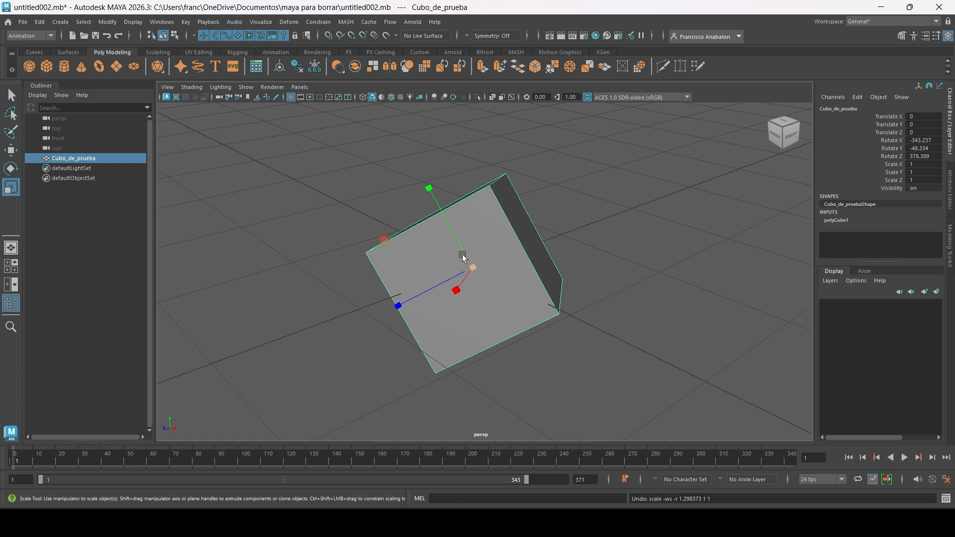
{"action": "left_click_drag", "start_coordinate": [426, 192], "coordinate": [388, 149]}
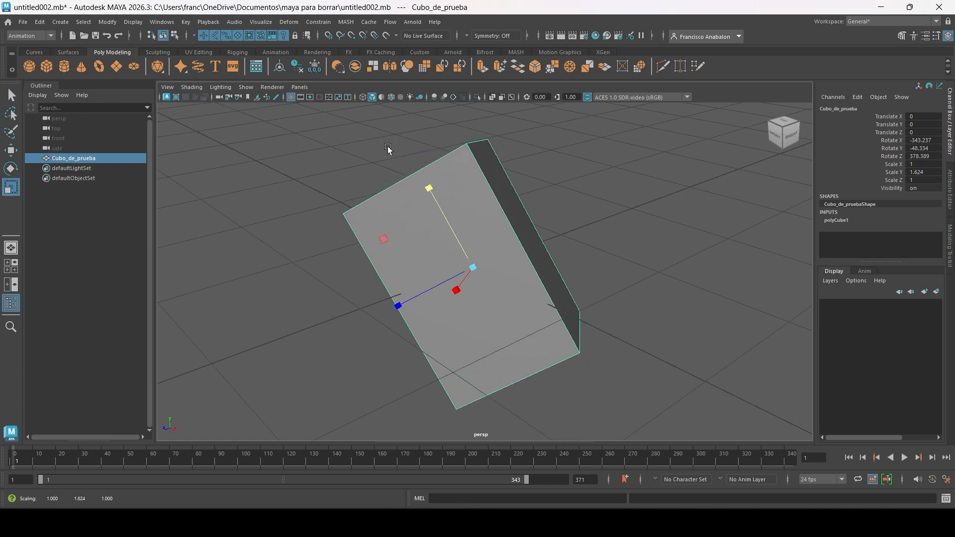
{"action": "mouse_move", "coordinate": [405, 294]}
{"action": "left_mouse_down"}
{"action": "mouse_move", "coordinate": [384, 313]}
{"action": "mouse_move", "coordinate": [301, 348]}
{"action": "mouse_move", "coordinate": [459, 292]}
{"action": "mouse_move", "coordinate": [295, 348]}
{"action": "mouse_move", "coordinate": [399, 301]}
{"action": "left_mouse_up"}
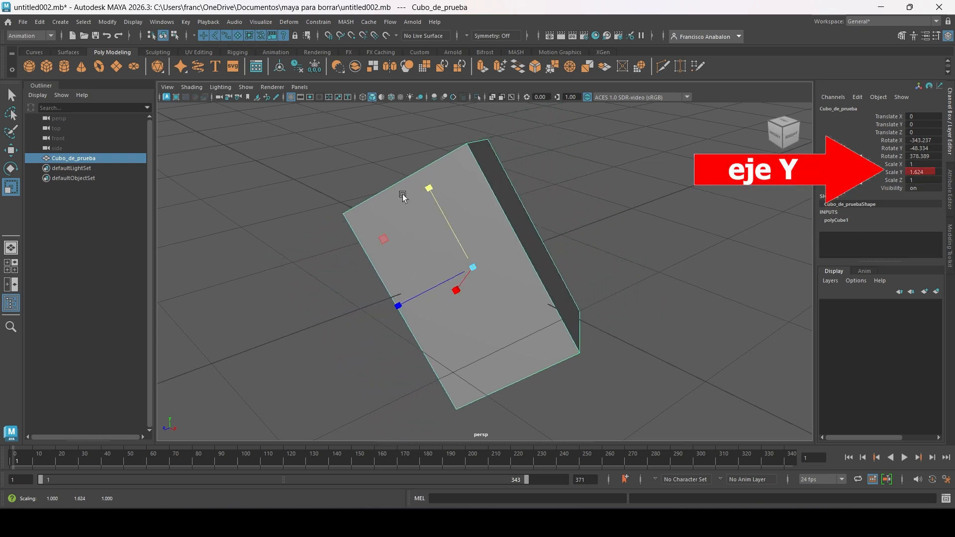
{"action": "left_click_drag", "start_coordinate": [405, 196], "coordinate": [430, 193]}
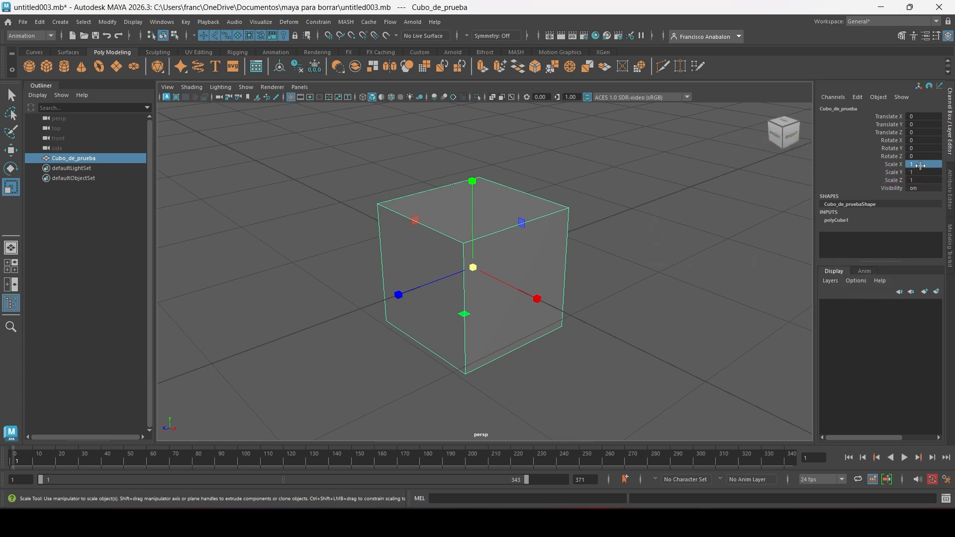
Set the cube's Scale X, Y and Z together to 2, to 3, and finally back to 1
{"action": "left_click_drag", "start_coordinate": [921, 172], "coordinate": [915, 180]}
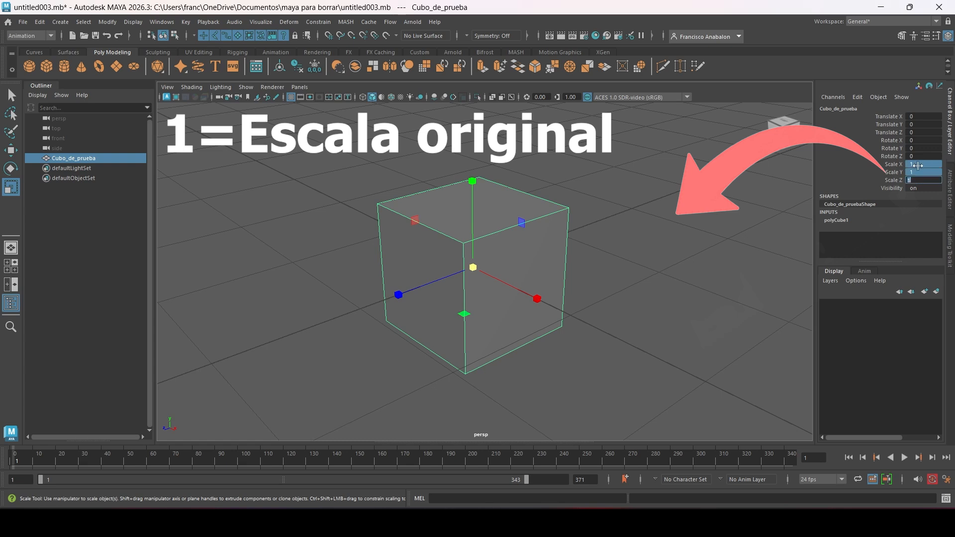
{"action": "key", "text": "Return"}
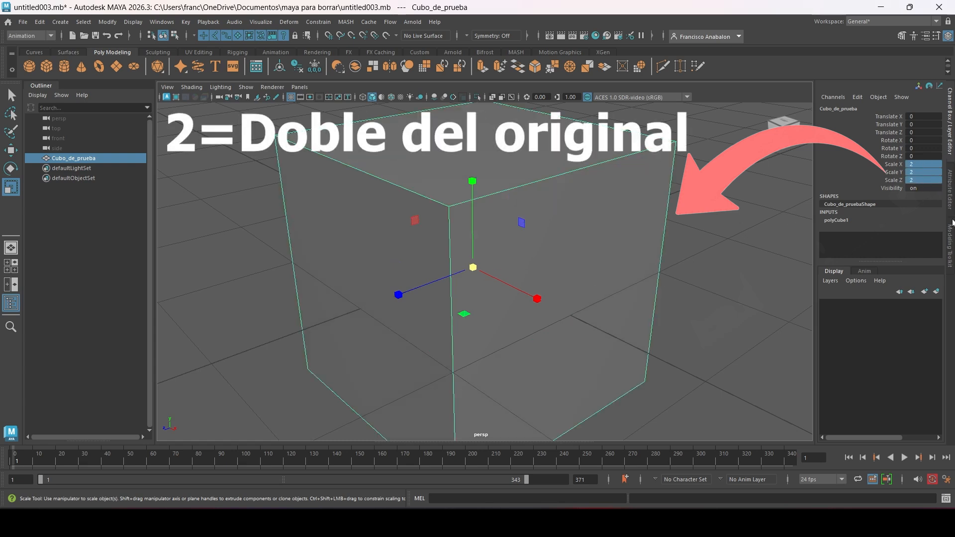
{"action": "type", "text": "3"}
{"action": "key", "text": "Return"}
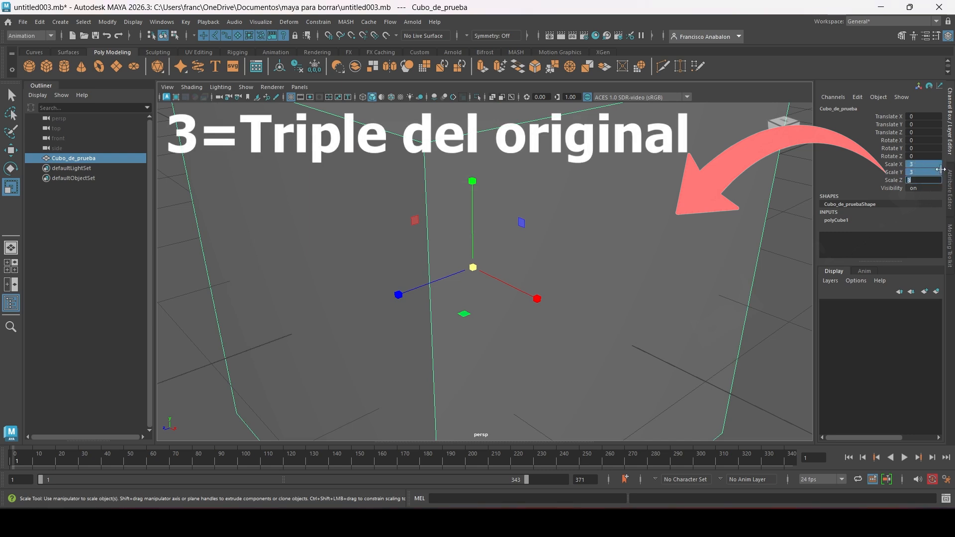
{"action": "type", "text": "1"}
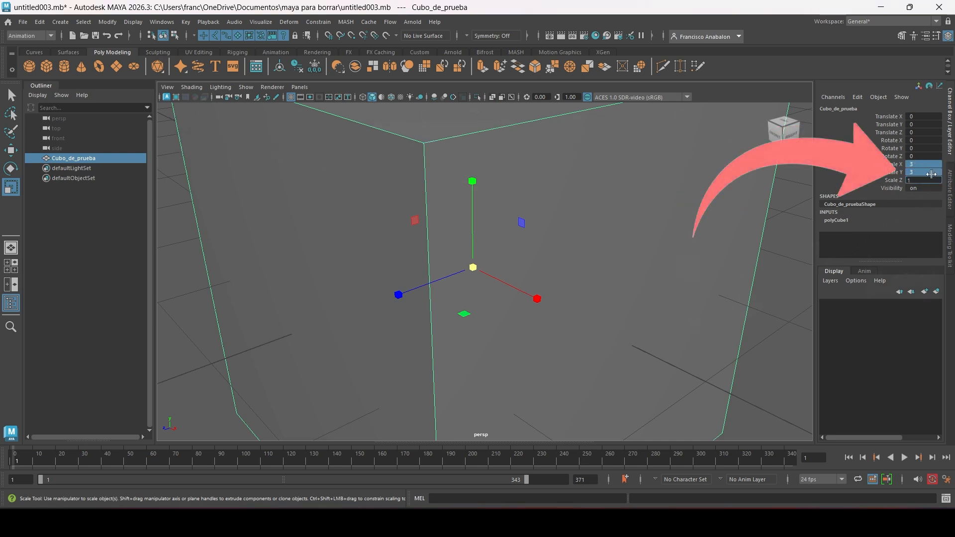
{"action": "key", "text": "Return"}
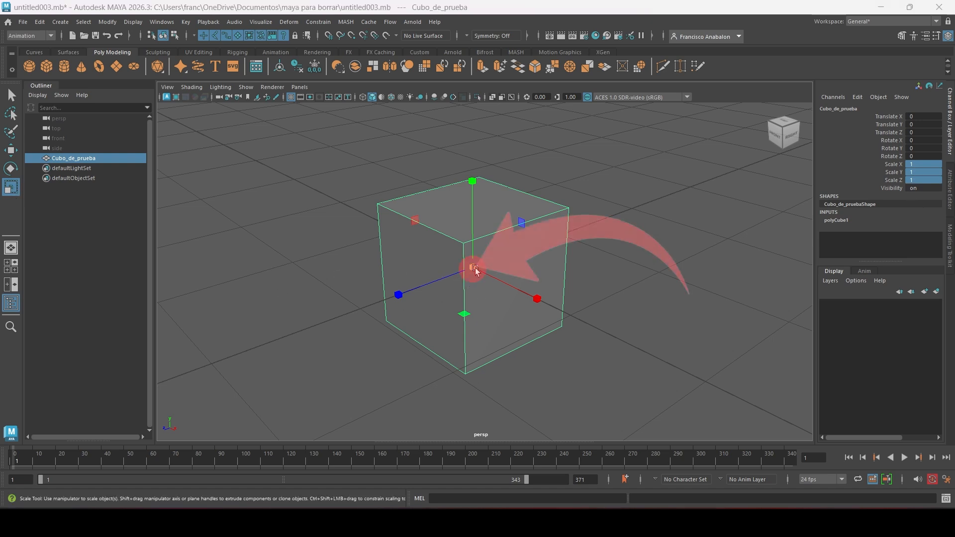
Scale the cube uniformly with the manipulator, and set Scale X, Y and Z together to 1.5 and to 1.7
{"action": "left_click_drag", "start_coordinate": [486, 265], "coordinate": [472, 283]}
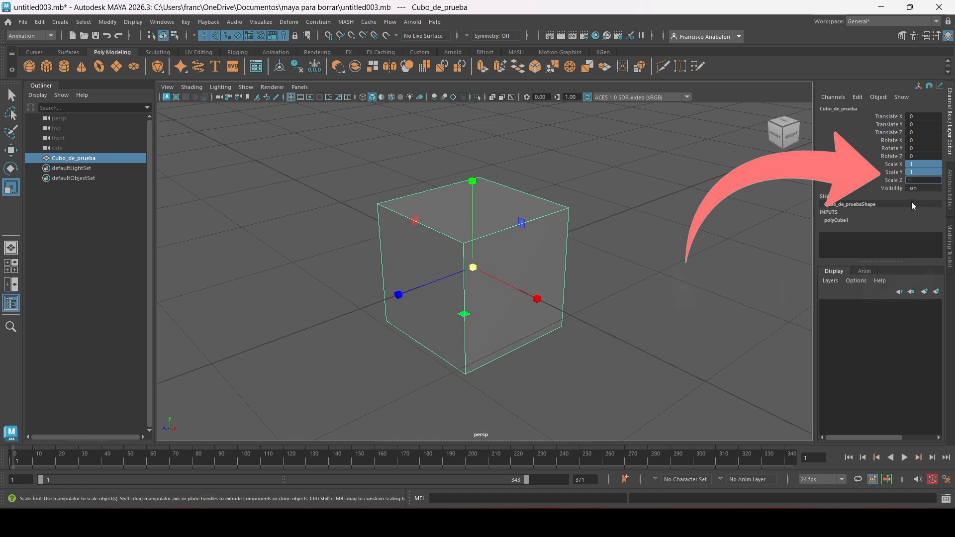
{"action": "type", "text": "1.5"}
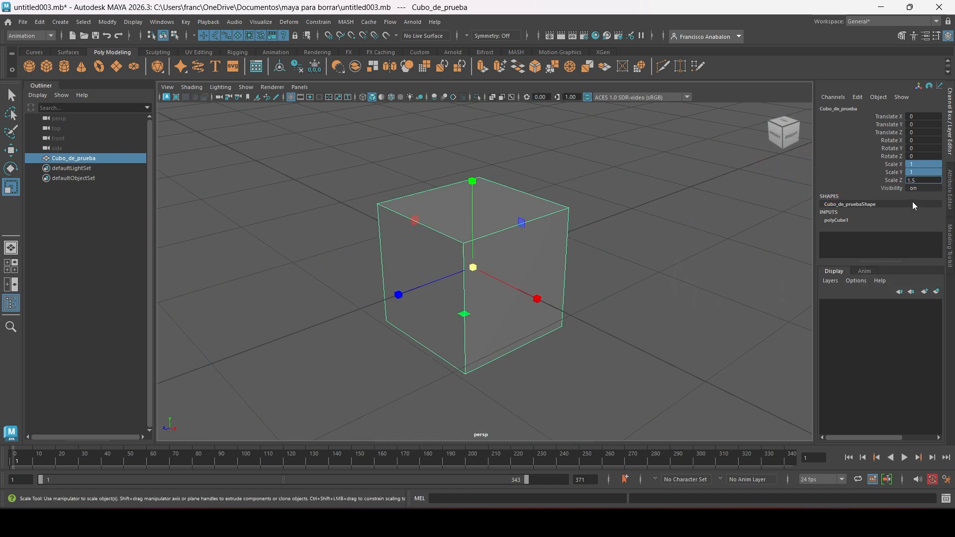
{"action": "key", "text": "Return"}
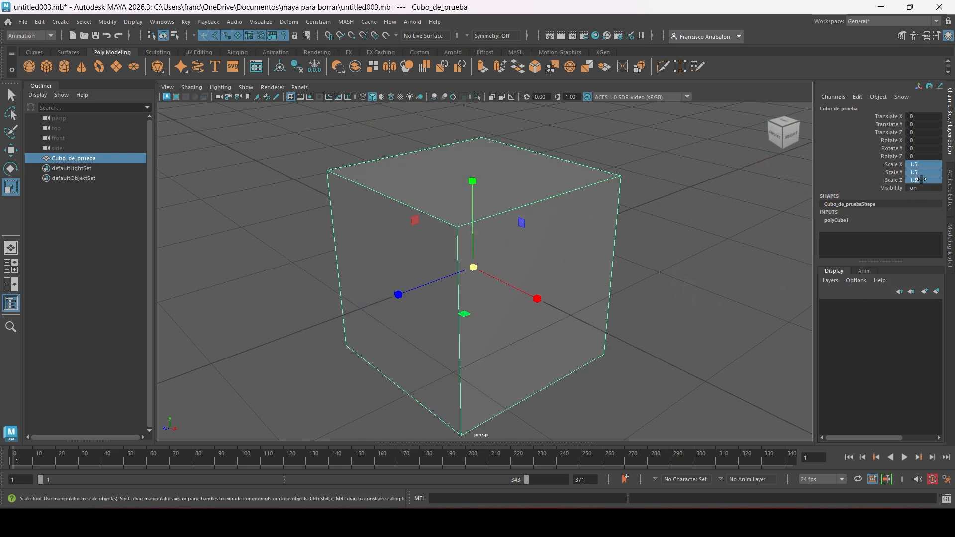
{"action": "type", "text": "1"}
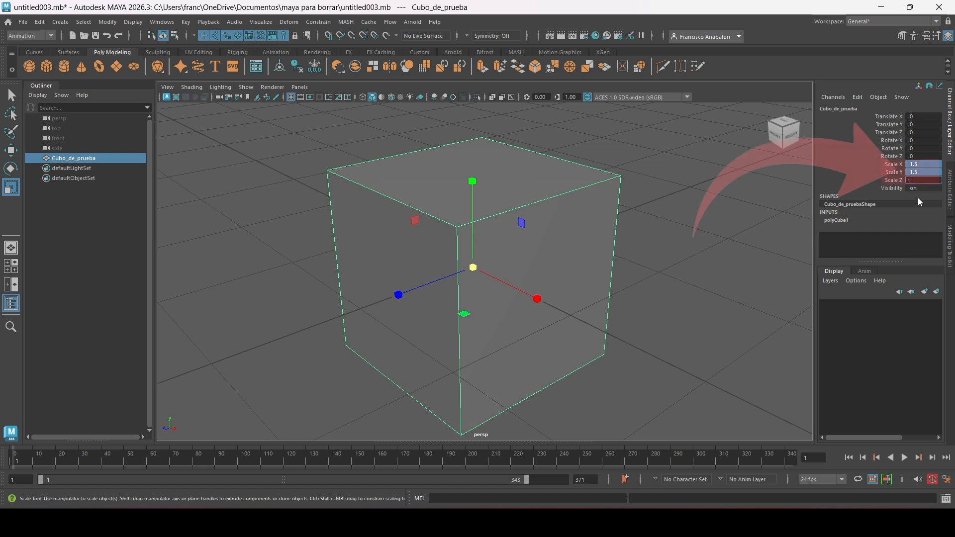
{"action": "type", "text": ".7"}
{"action": "key", "text": "Return"}
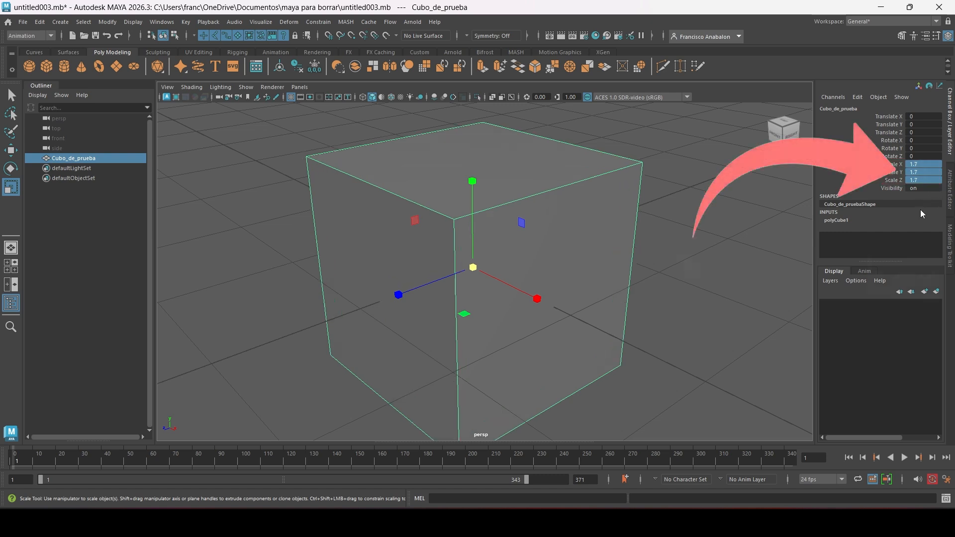
Shrink the cube uniformly to a scale of about 1.12 with the manipulator, and set Scale X, Y and Z together to 1
{"action": "left_click_drag", "start_coordinate": [473, 267], "coordinate": [489, 309]}
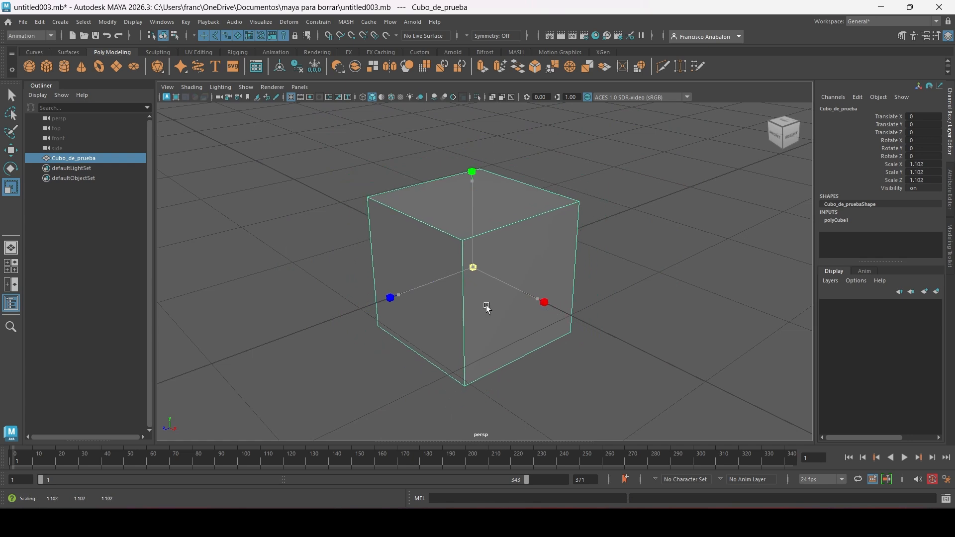
{"action": "left_click_drag", "start_coordinate": [922, 168], "coordinate": [921, 180]}
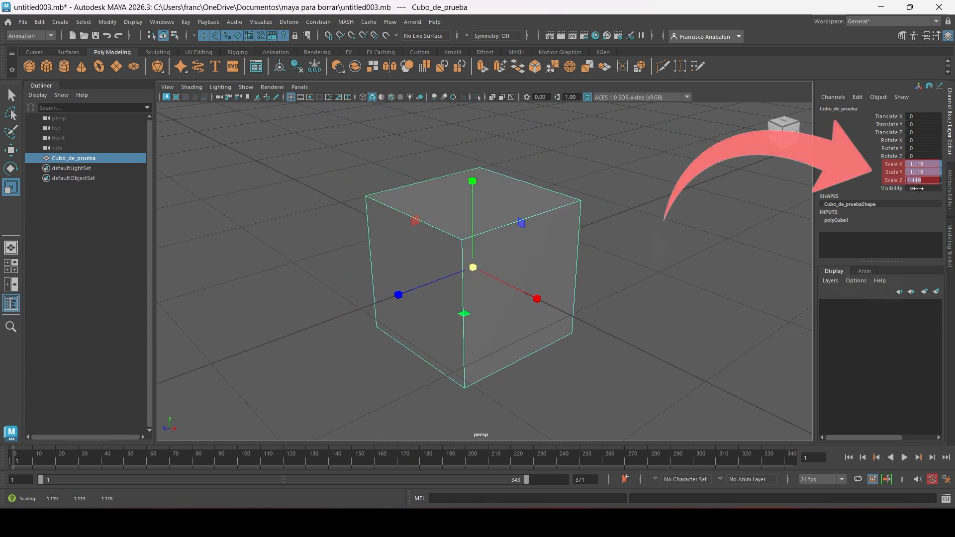
{"action": "key", "text": "Return"}
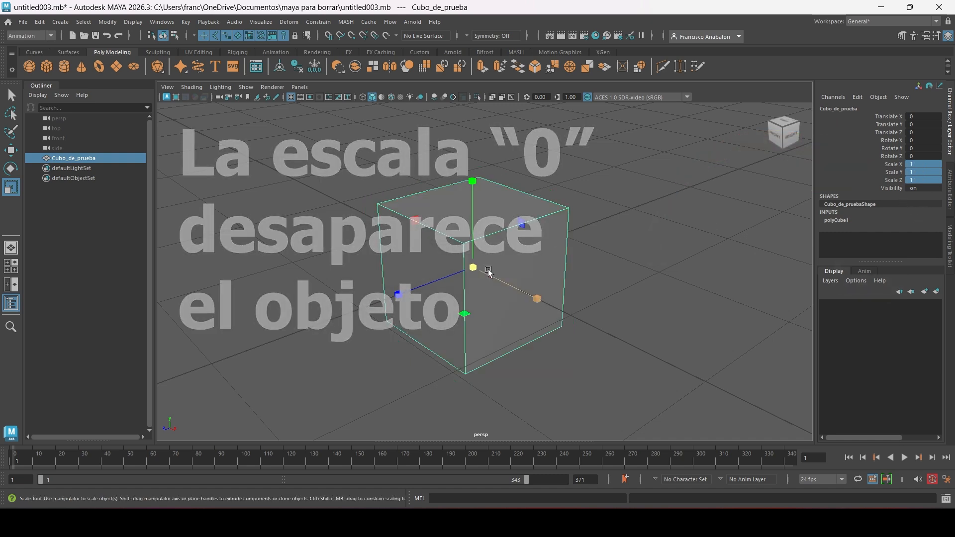
Try moving, rotating and scaling the cube with the manipulators, undo each change, and return to the Select tool
{"action": "left_click_drag", "start_coordinate": [474, 268], "coordinate": [133, 305]}
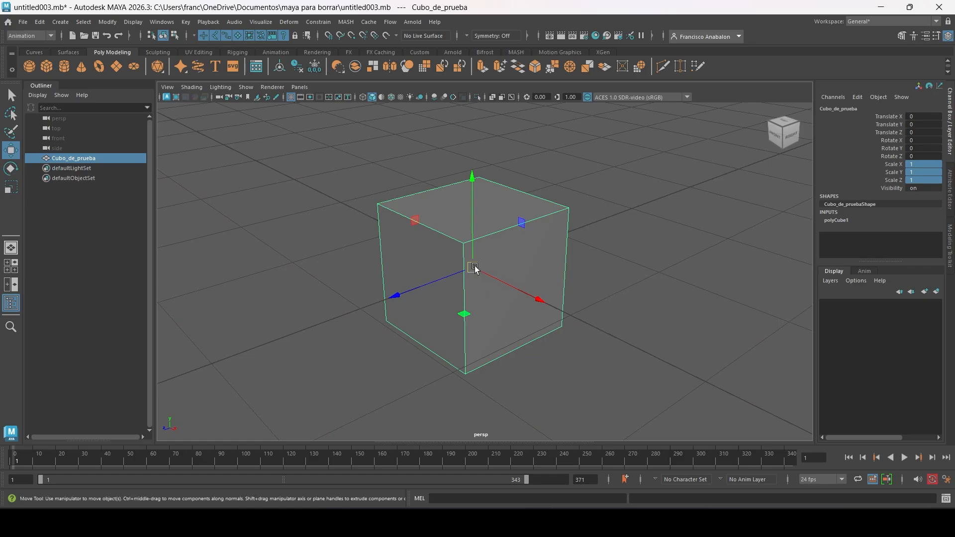
{"action": "left_click_drag", "start_coordinate": [477, 266], "coordinate": [499, 199]}
{"action": "key", "text": "ctrl+z"}
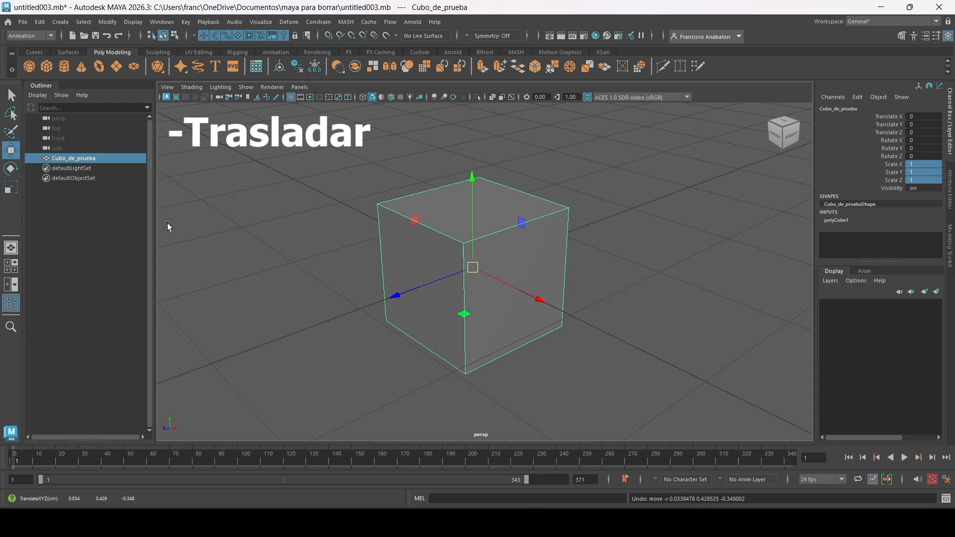
{"action": "left_click", "coordinate": [12, 169]}
{"action": "left_click_drag", "start_coordinate": [485, 257], "coordinate": [550, 336]}
{"action": "key", "text": "ctrl+z"}
{"action": "left_click", "coordinate": [12, 187]}
{"action": "key", "text": "ctrl+z"}
{"action": "left_click", "coordinate": [12, 95]}
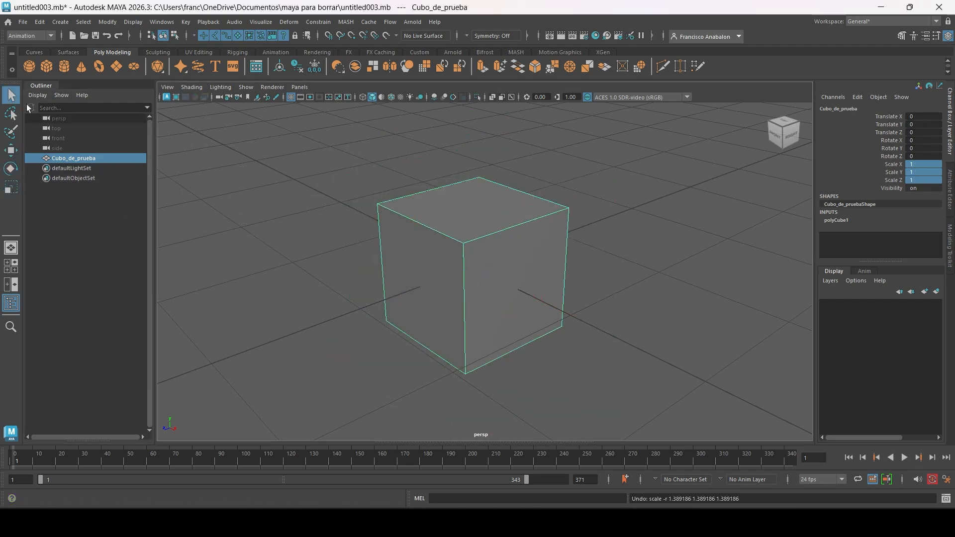
Deselect the scale channels and scrub through the first frames of the timeline, ending at frame 1
{"action": "left_click", "coordinate": [909, 199]}
{"action": "left_click_drag", "start_coordinate": [14, 459], "coordinate": [60, 459]}
{"action": "left_click_drag", "start_coordinate": [743, 444], "coordinate": [6, 475]}
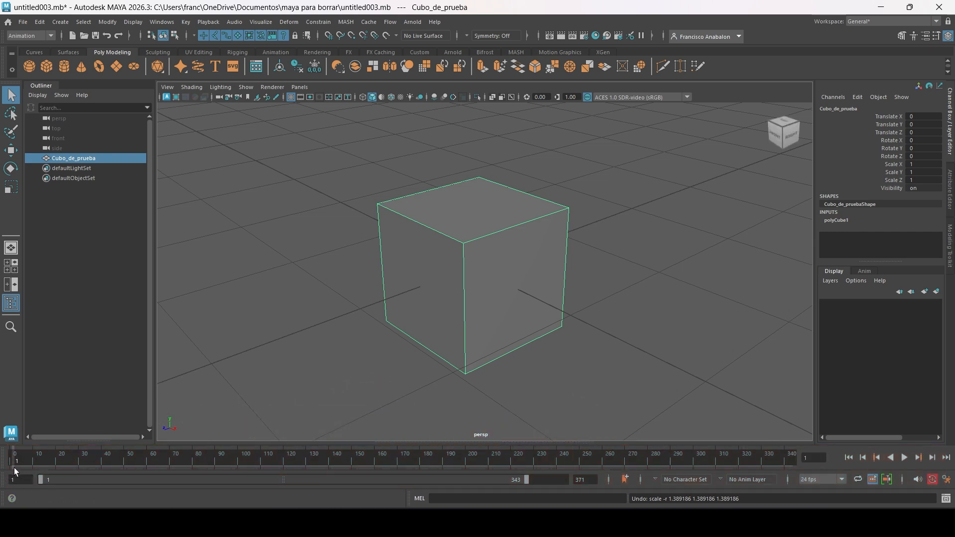
{"action": "left_click_drag", "start_coordinate": [15, 461], "coordinate": [50, 461]}
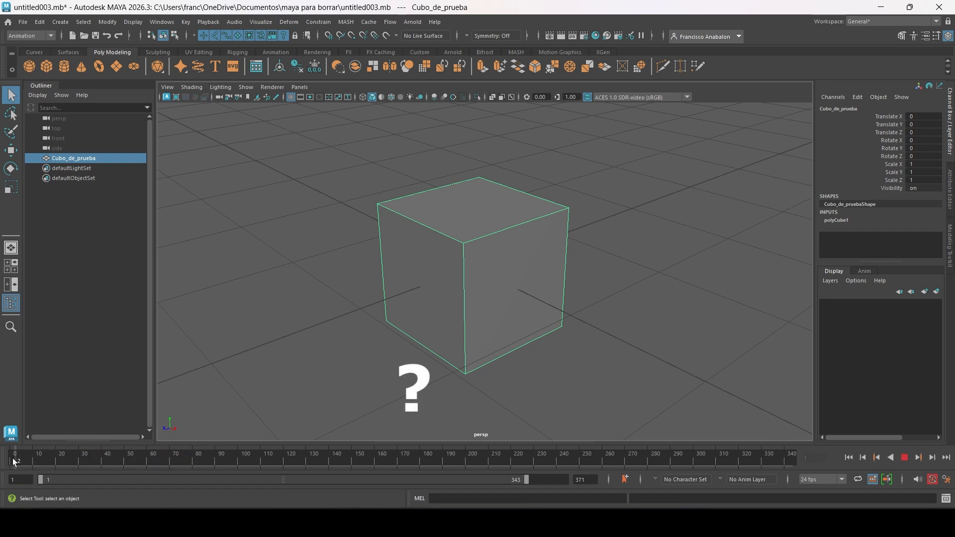
{"action": "left_click_drag", "start_coordinate": [2, 461], "coordinate": [16, 460]}
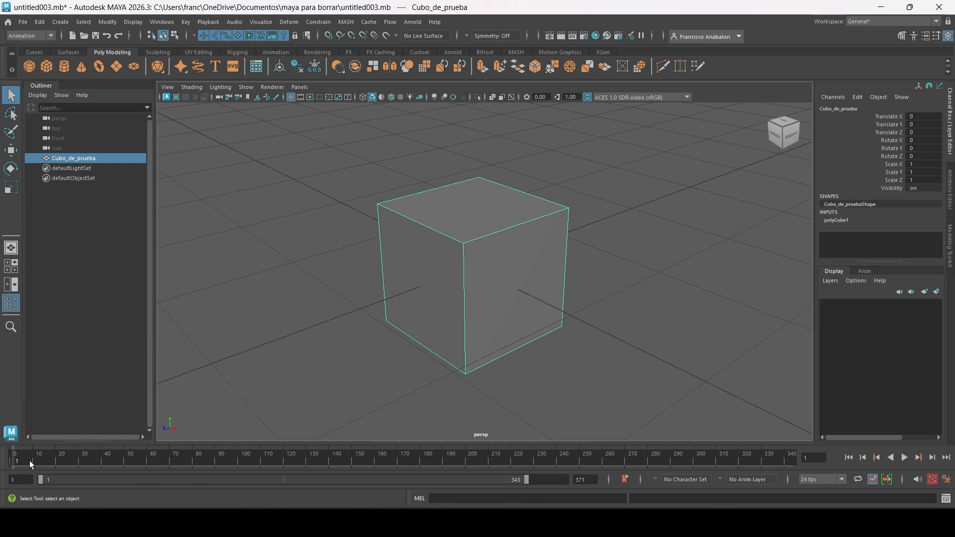
Key the cube at frame 1, and key it at frame 24 rotated to about -62.7 in X and -107.4 in Z
{"action": "key", "text": "s"}
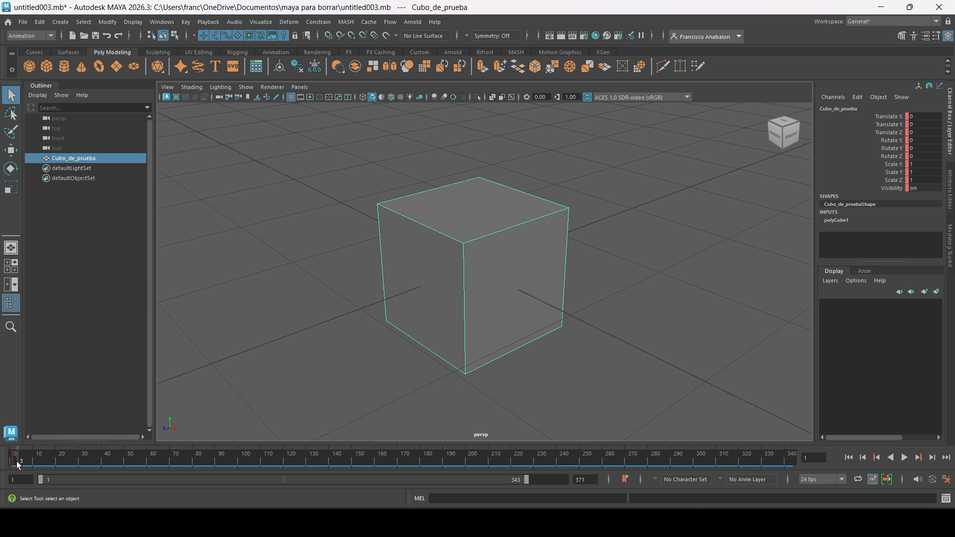
{"action": "left_click_drag", "start_coordinate": [18, 463], "coordinate": [65, 467]}
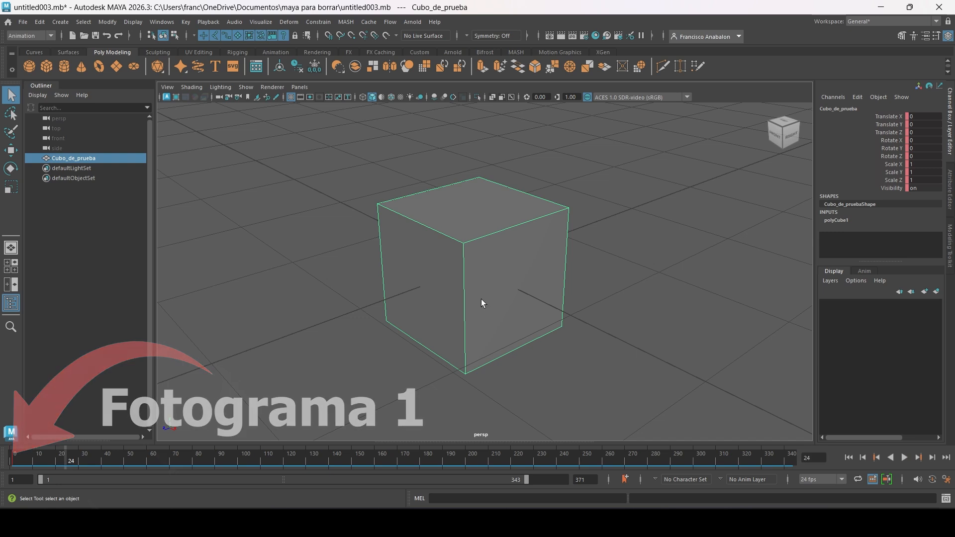
{"action": "key", "text": "e"}
{"action": "left_click_drag", "start_coordinate": [522, 247], "coordinate": [530, 332]}
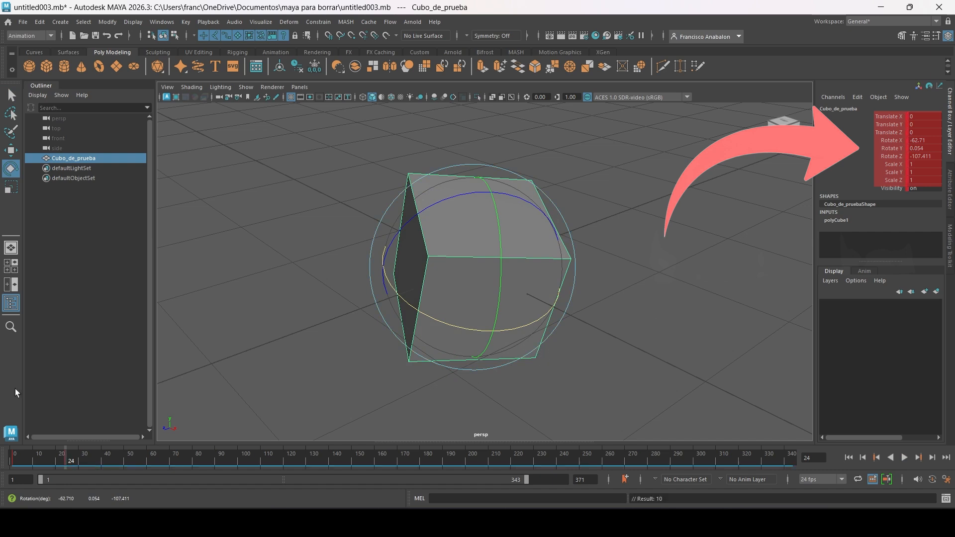
Return to frame 1 and preview the cube's rotation animation by playing and scrubbing it
{"action": "left_click_drag", "start_coordinate": [49, 461], "coordinate": [7, 461]}
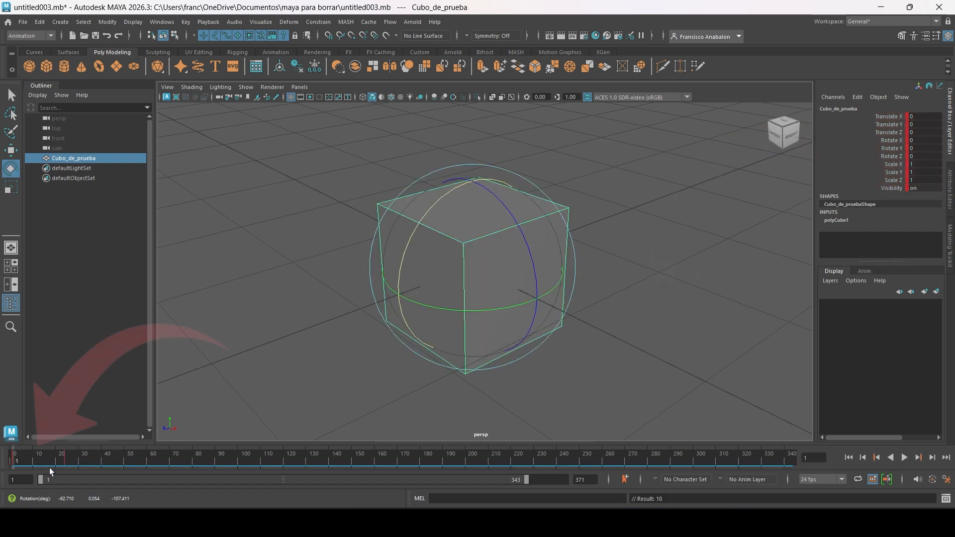
{"action": "key", "text": "alt+v"}
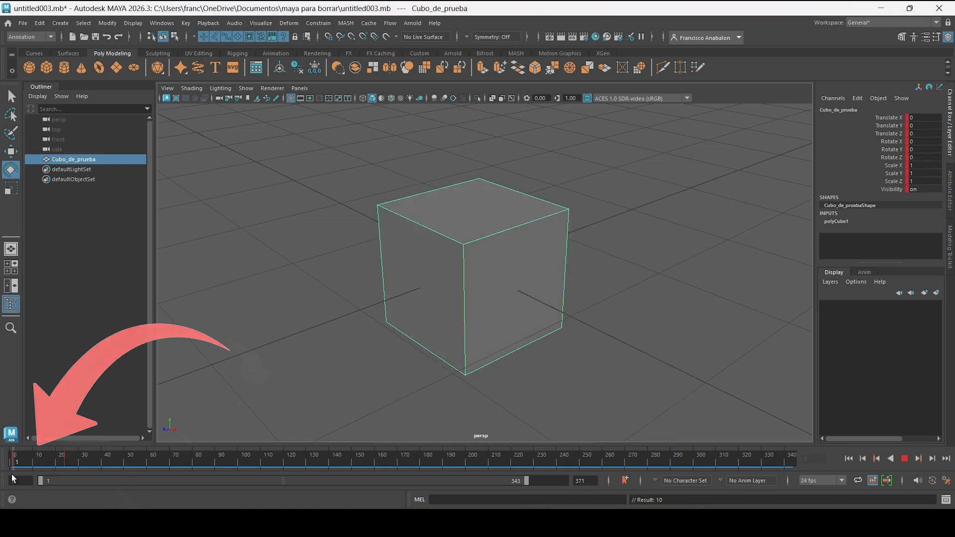
{"action": "left_click_drag", "start_coordinate": [39, 473], "coordinate": [6, 483]}
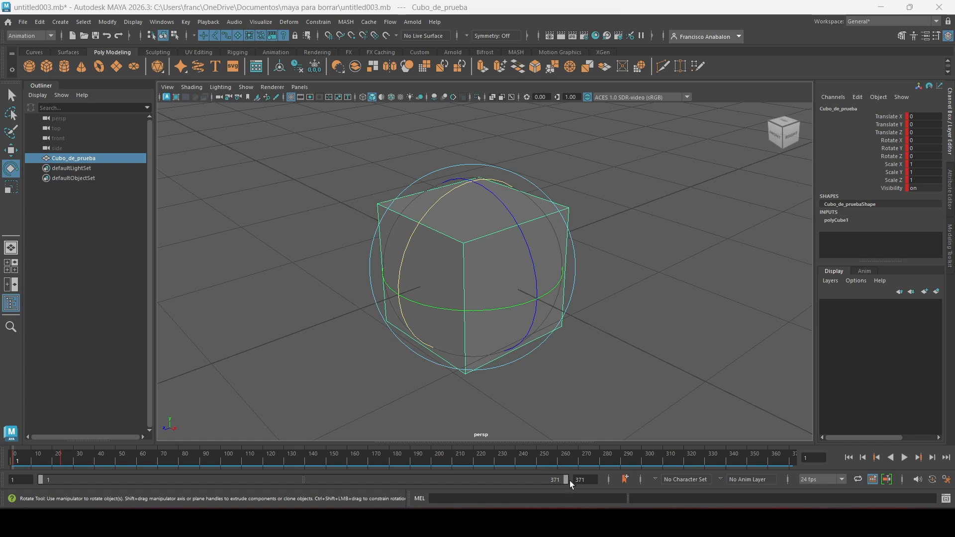
Shorten the playback range to frames 1 to 40 and play the rotation animation briefly
{"action": "left_click_drag", "start_coordinate": [567, 480], "coordinate": [109, 484]}
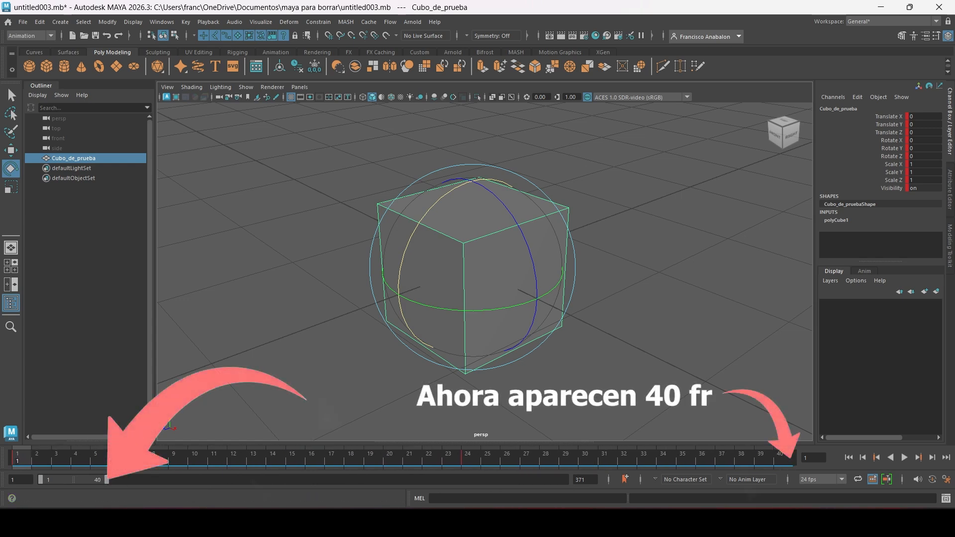
{"action": "left_click", "coordinate": [904, 457]}
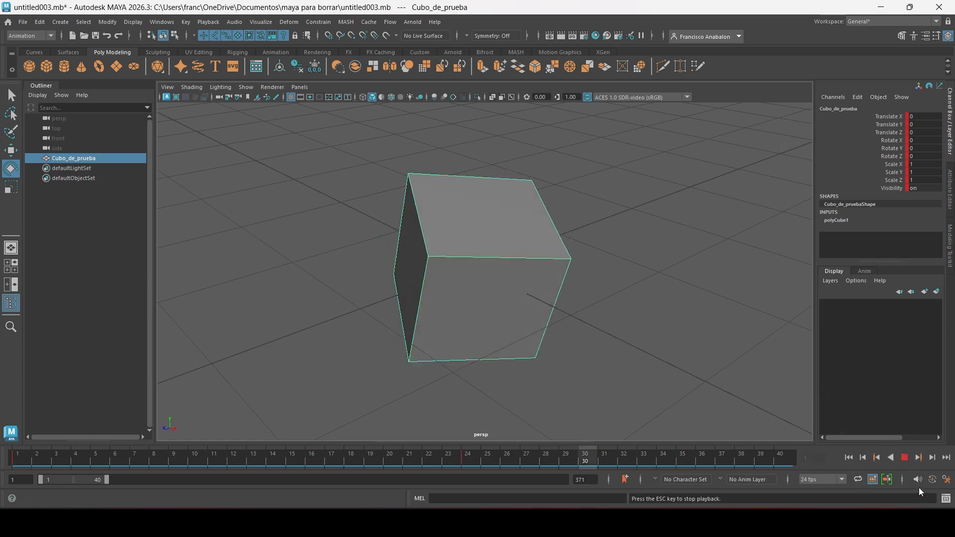
{"action": "left_click", "coordinate": [904, 457]}
Set the timeline's Playback Speed to Real-time and play the animation to check its timing
{"action": "right_click", "coordinate": [366, 459]}
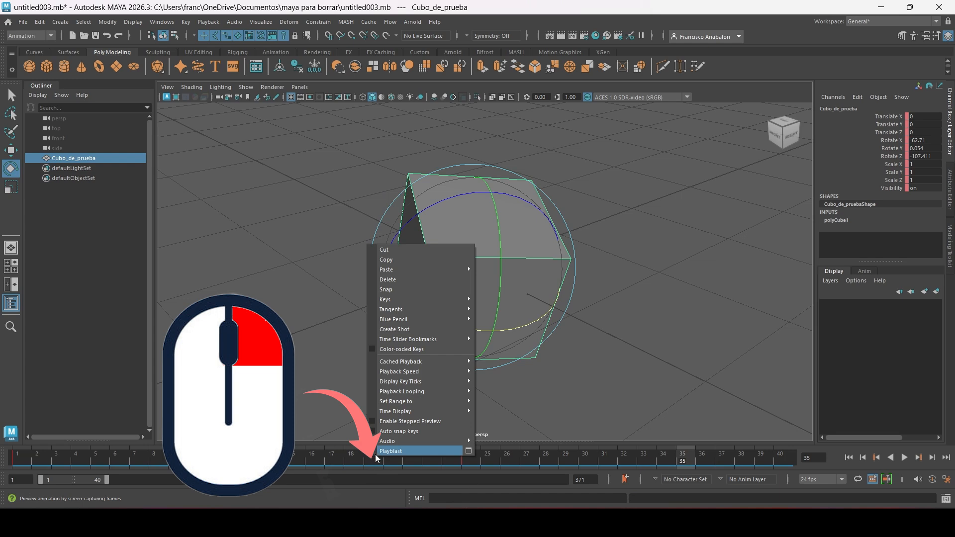
{"action": "mouse_move", "coordinate": [440, 372]}
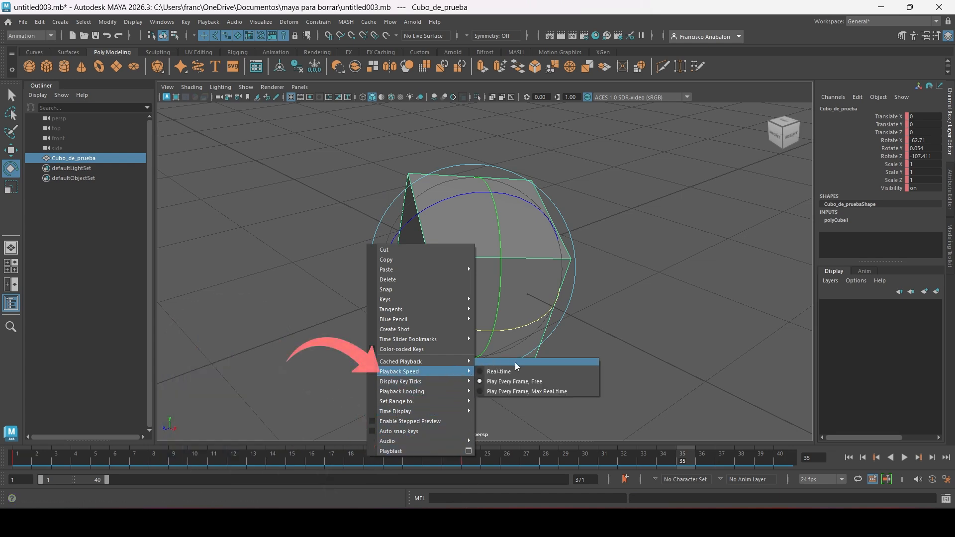
{"action": "left_click", "coordinate": [507, 374]}
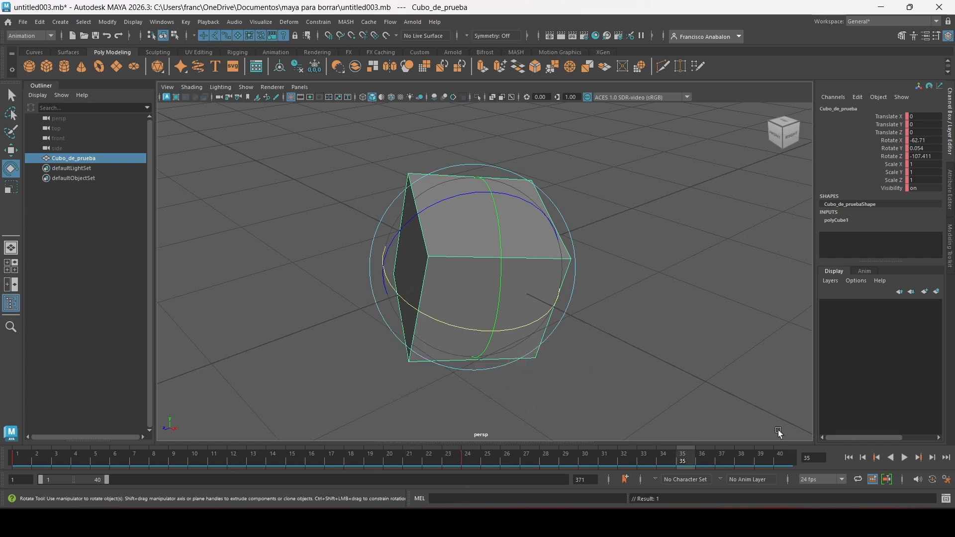
{"action": "left_click", "coordinate": [903, 456]}
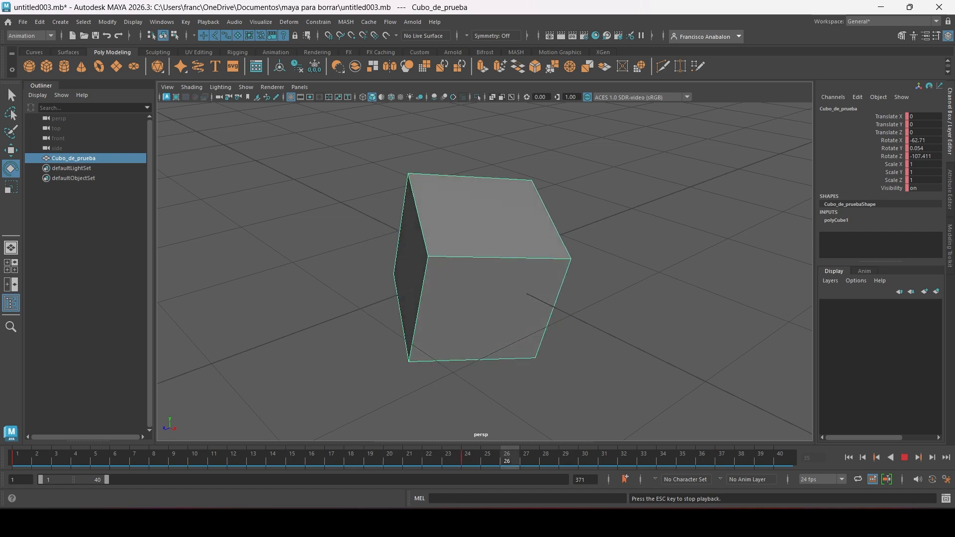
{"action": "key", "text": "Escape"}
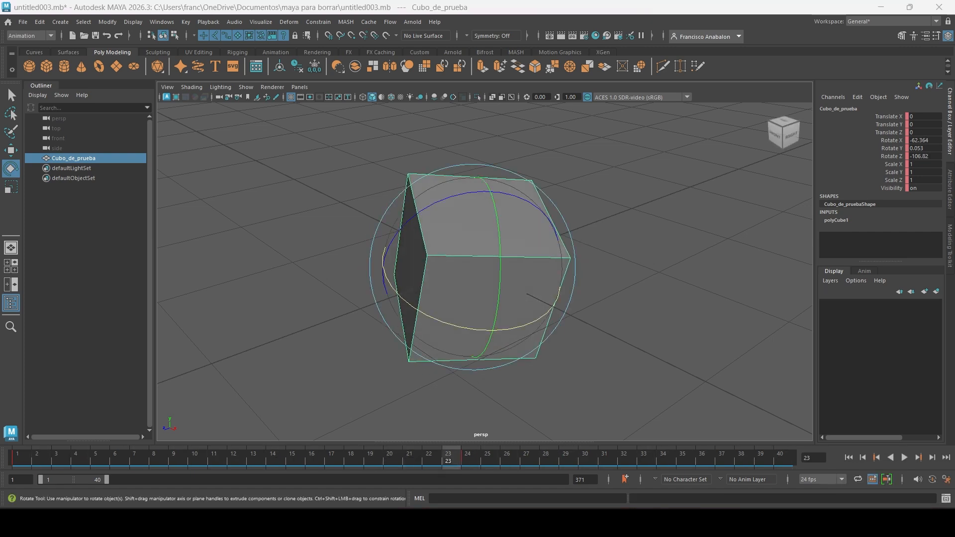
At frame 1, scale the cube uniformly down to about 0.2 and set a key
{"action": "left_click", "coordinate": [16, 462]}
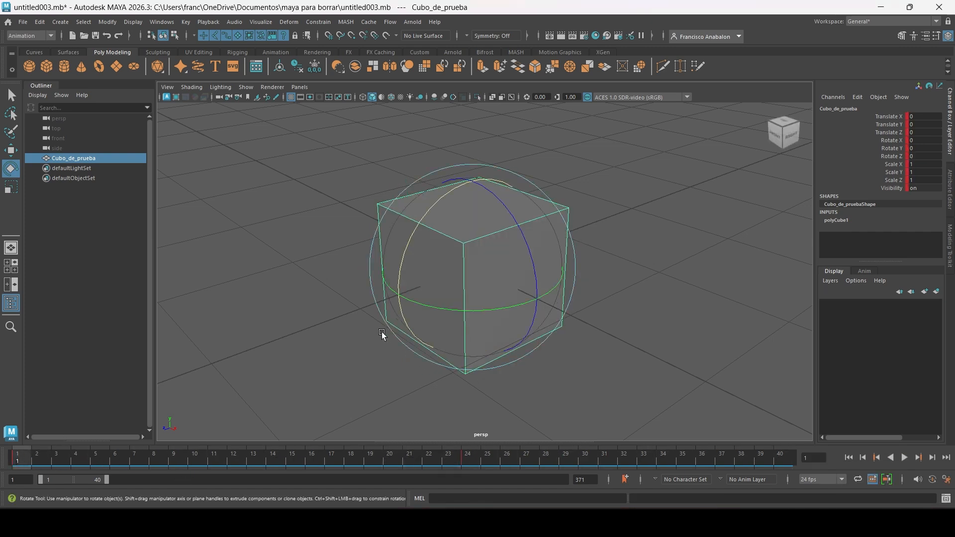
{"action": "key", "text": "r"}
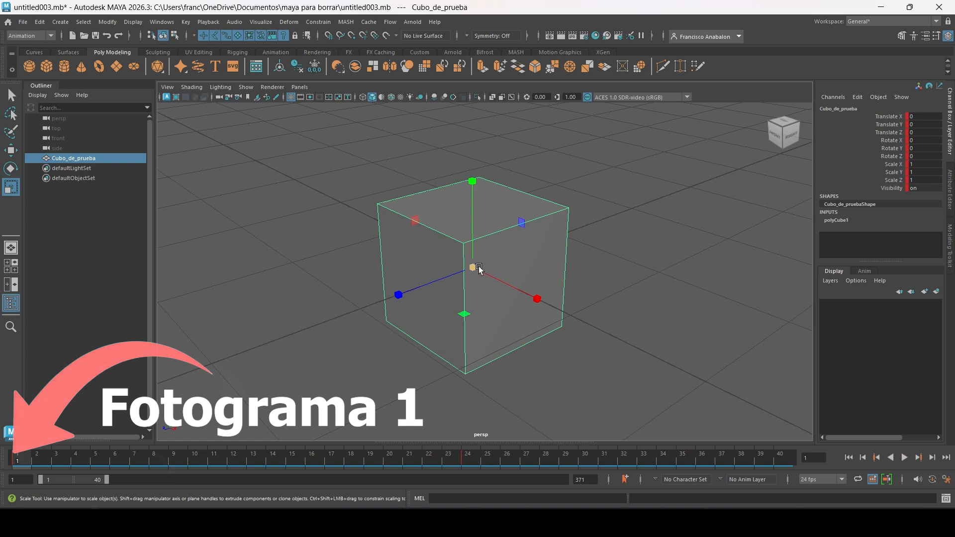
{"action": "left_click_drag", "start_coordinate": [479, 269], "coordinate": [390, 294]}
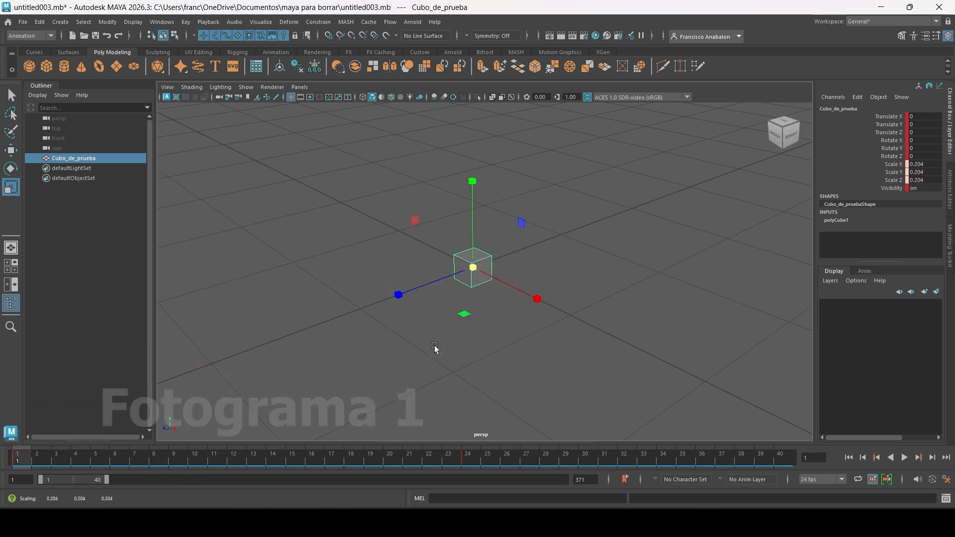
{"action": "key", "text": "s"}
At frame 24, scale the cube uniformly to about 1.36, set a key, and scrub back to frame 1
{"action": "left_click_drag", "start_coordinate": [52, 455], "coordinate": [474, 431]}
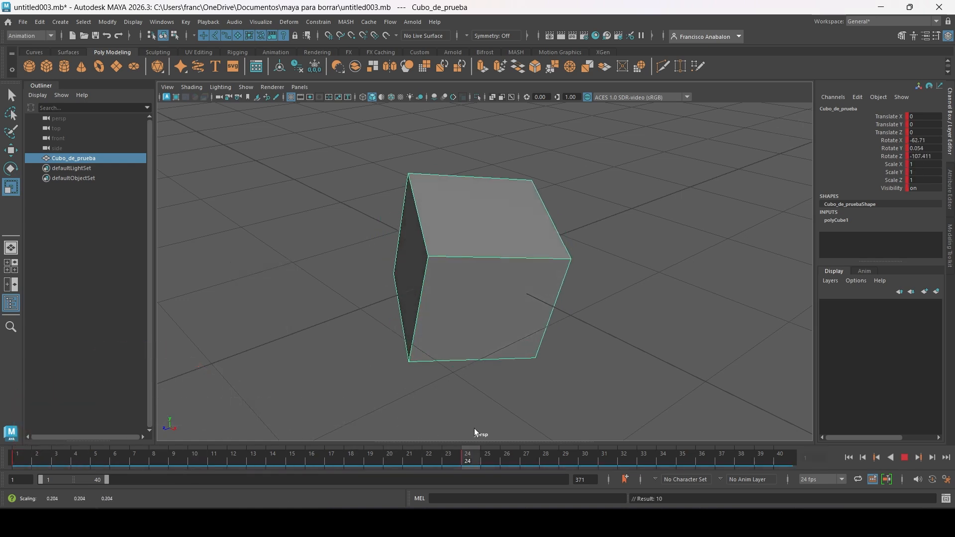
{"action": "left_click_drag", "start_coordinate": [473, 269], "coordinate": [514, 271]}
{"action": "key", "text": "s"}
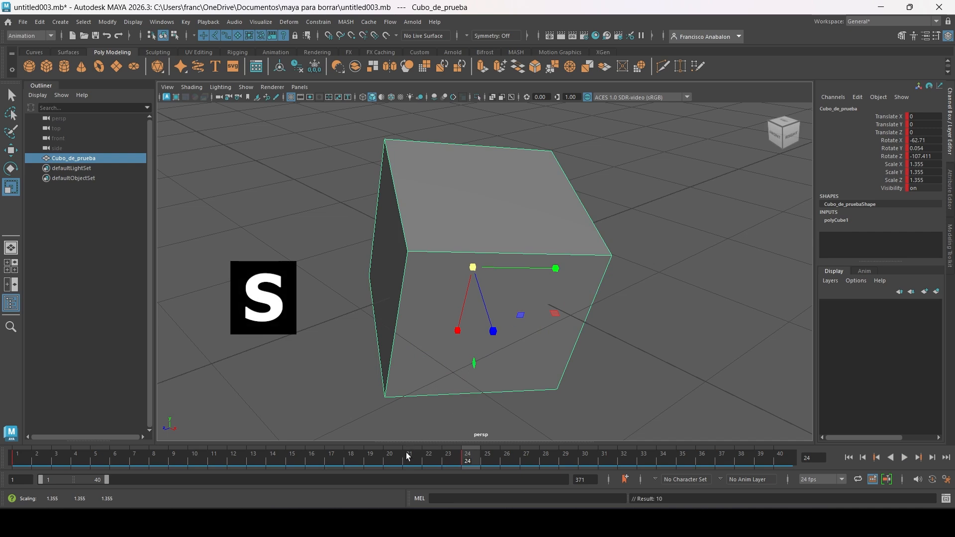
{"action": "left_click_drag", "start_coordinate": [406, 452], "coordinate": [17, 456]}
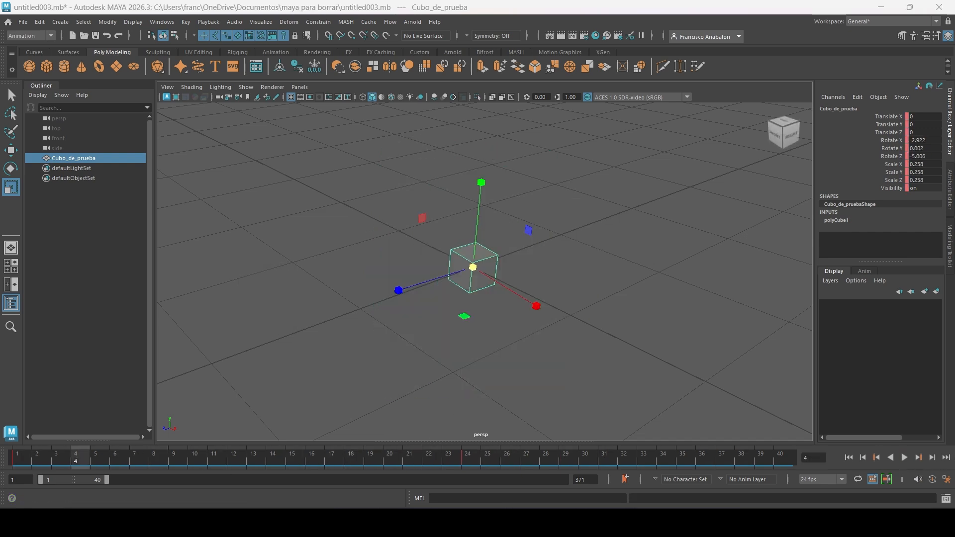
{"action": "left_click", "coordinate": [17, 455]}
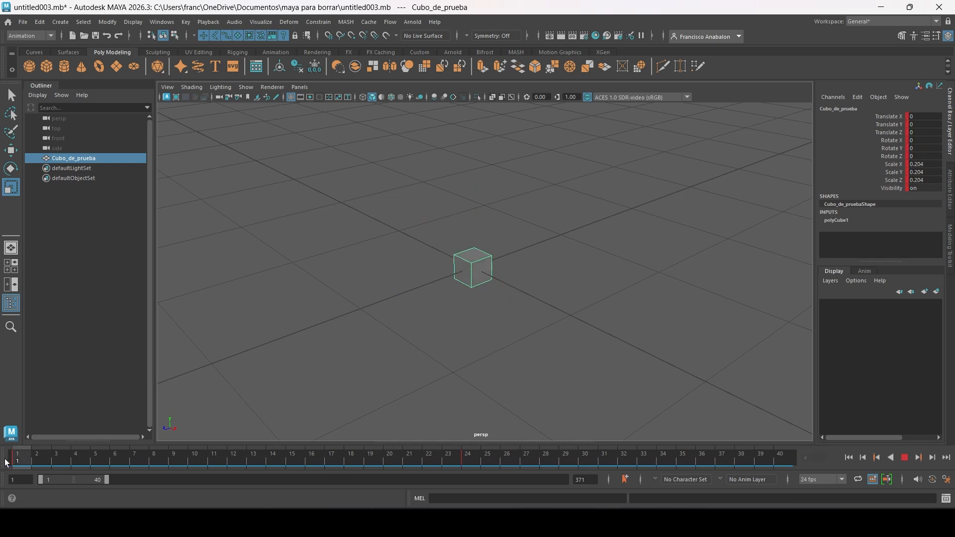
At frame 1, move the cube along X to about -2.98 and set a key
{"action": "left_click", "coordinate": [11, 150]}
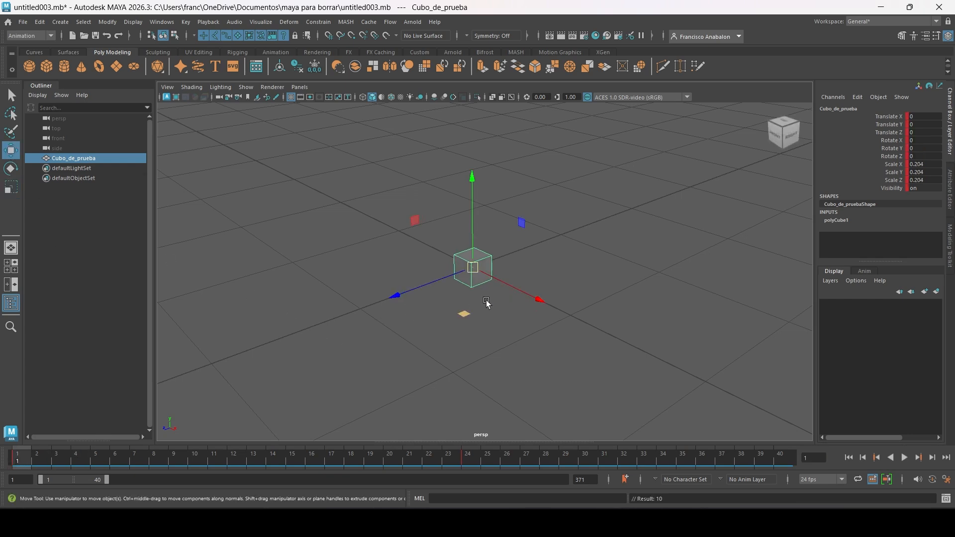
{"action": "left_click_drag", "start_coordinate": [504, 279], "coordinate": [308, 197]}
{"action": "key", "text": "s"}
At frame 24, key the cube moved to about 1.15 in X and -1.31 in Z, and play the animation from frame 1
{"action": "left_click_drag", "start_coordinate": [122, 464], "coordinate": [469, 457]}
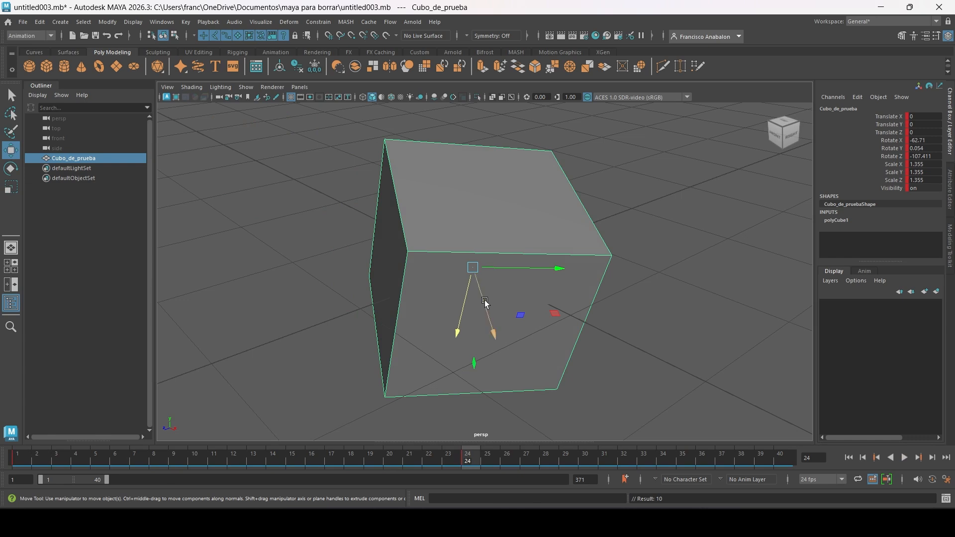
{"action": "left_click_drag", "start_coordinate": [482, 268], "coordinate": [676, 288]}
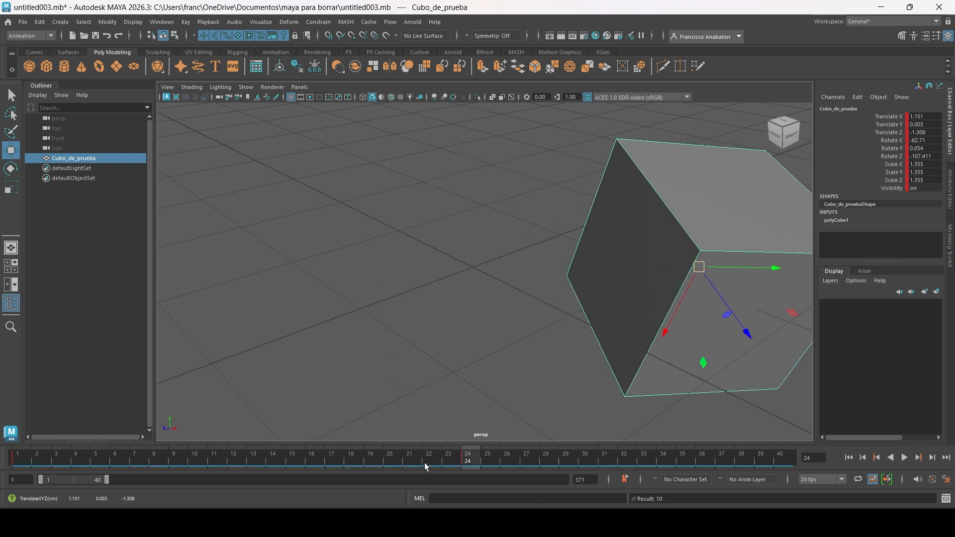
{"action": "left_click_drag", "start_coordinate": [420, 461], "coordinate": [24, 436]}
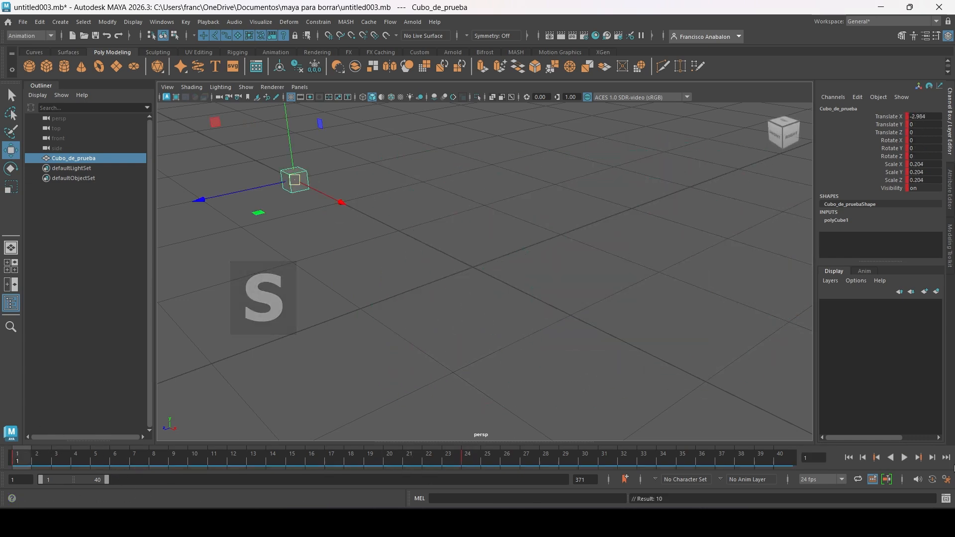
{"action": "left_click", "coordinate": [904, 457]}
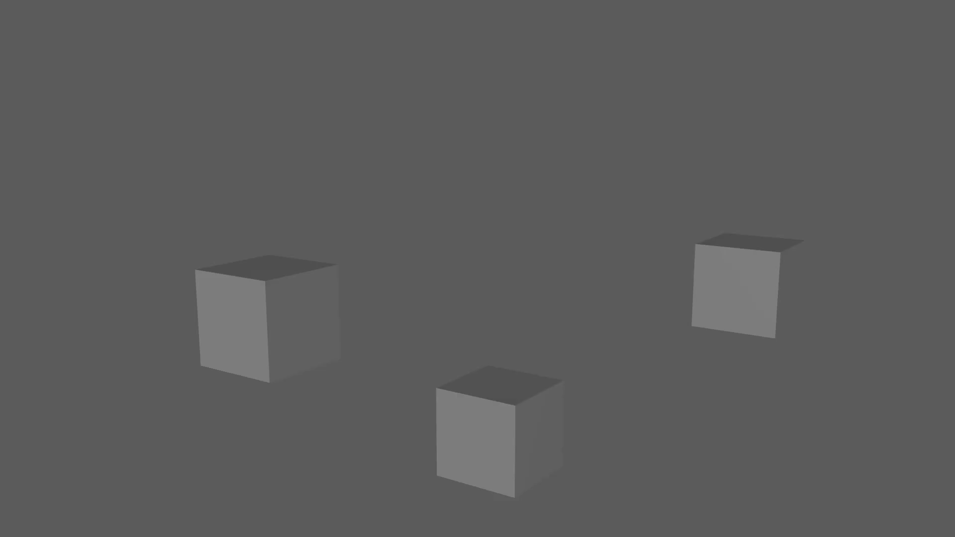